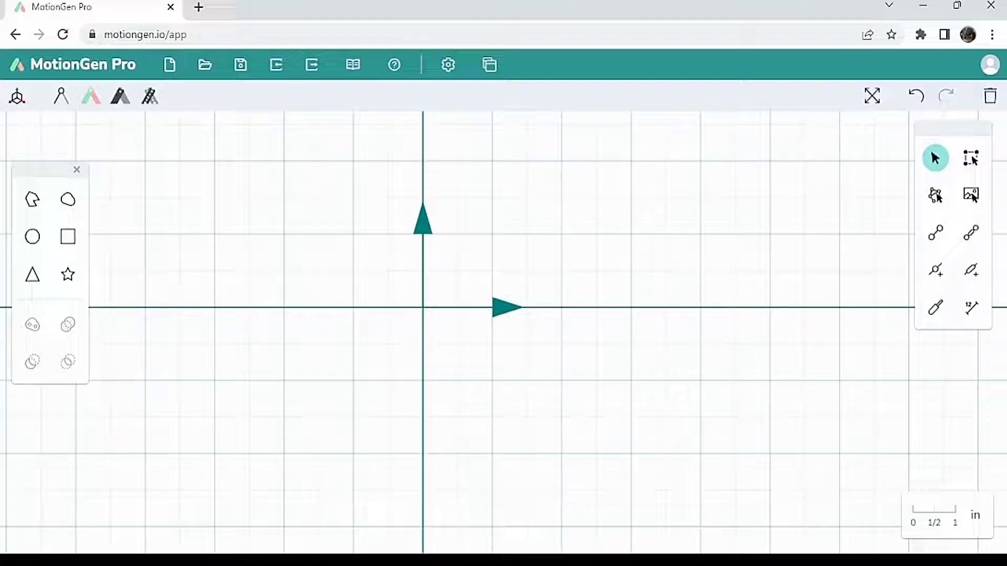
- Draw slotted link L1 from the origin rightward along the x-axis
left_click(967, 243)
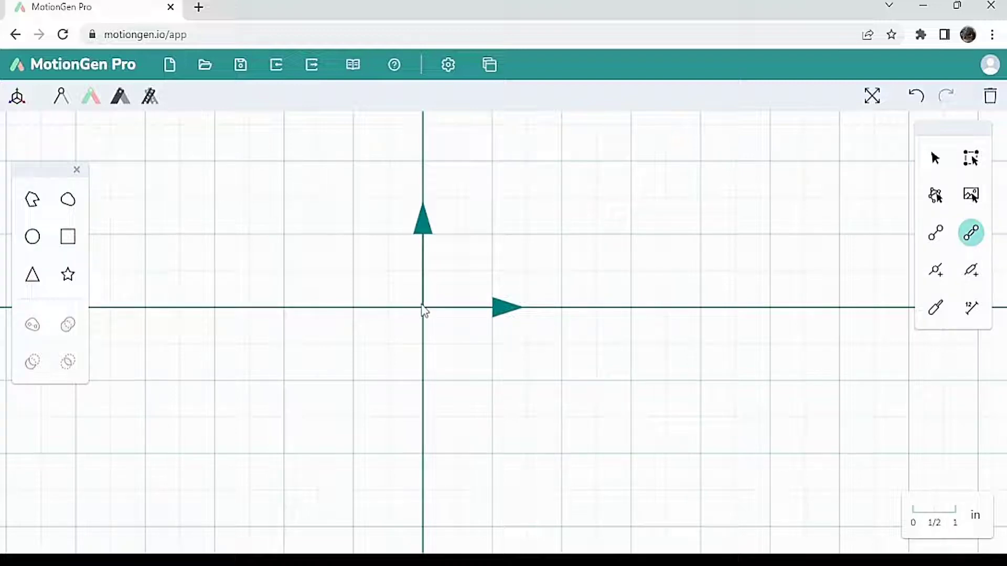
left_click_drag(434, 311, 772, 307)
key("Escape")
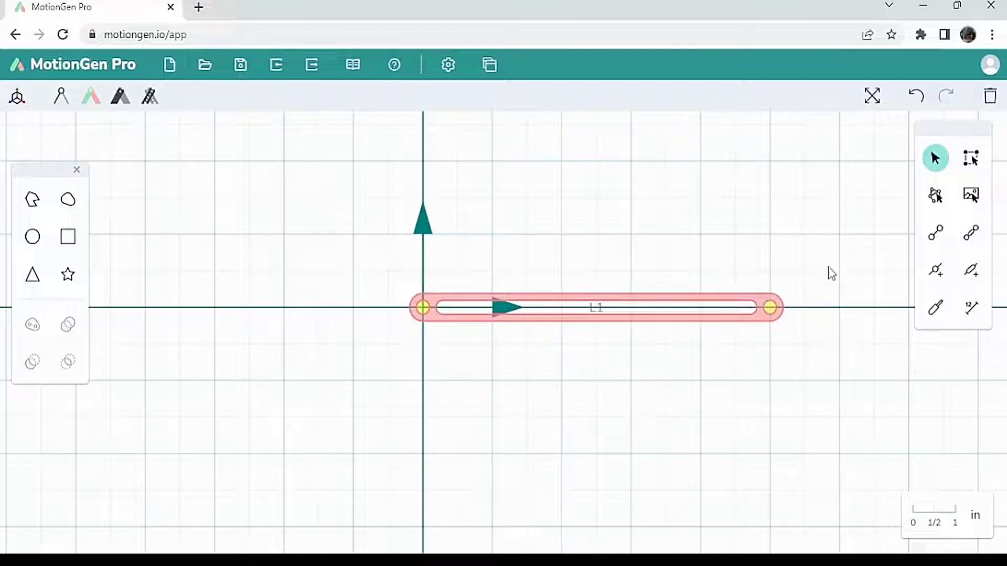
- Draw link L2 up-left from L1's middle joint and link L3 from L2's left end down to the x-axis
left_click(934, 239)
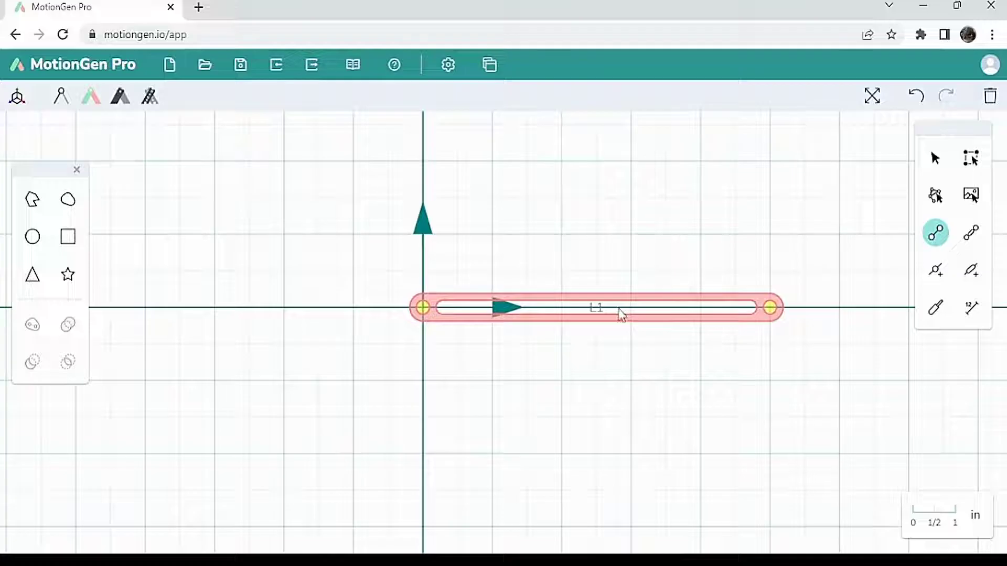
mouse_move(620, 309)
left_mouse_down()
mouse_move(355, 200)
mouse_move(296, 234)
mouse_move(346, 243)
mouse_move(300, 234)
mouse_move(285, 206)
mouse_move(286, 246)
left_mouse_up()
left_click(486, 222)
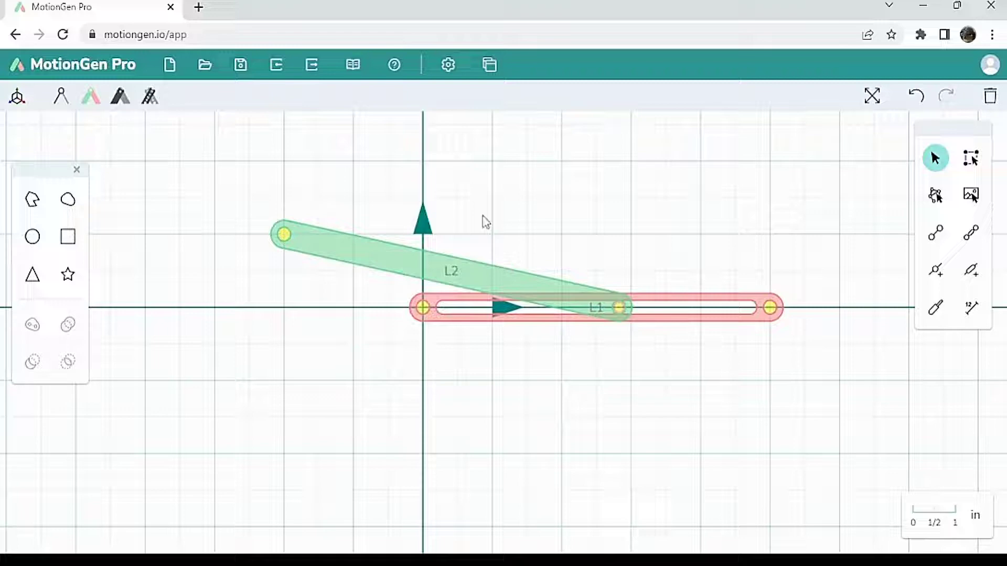
left_click(935, 233)
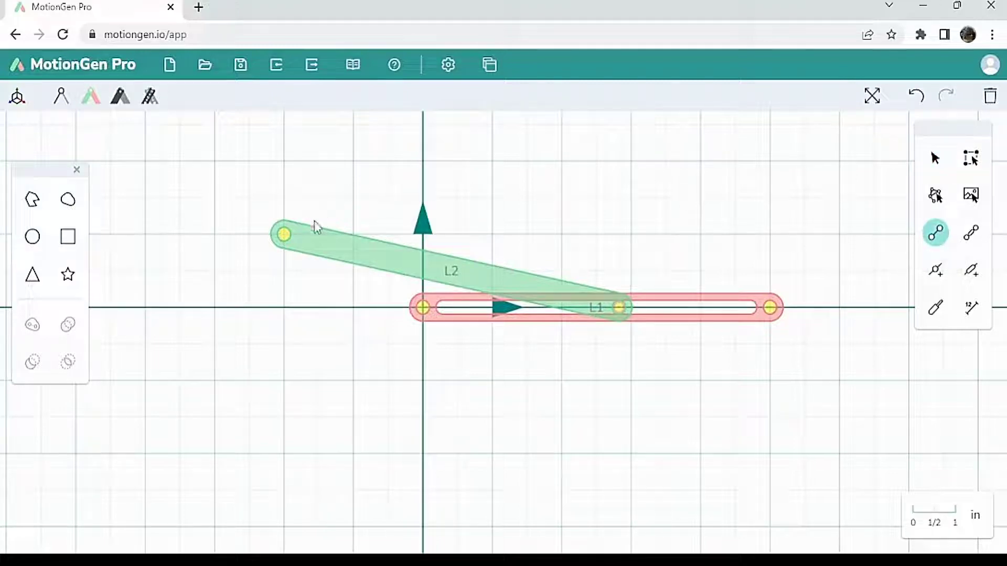
mouse_move(281, 239)
left_mouse_down()
mouse_move(278, 309)
mouse_move(296, 300)
mouse_move(276, 310)
left_mouse_up()
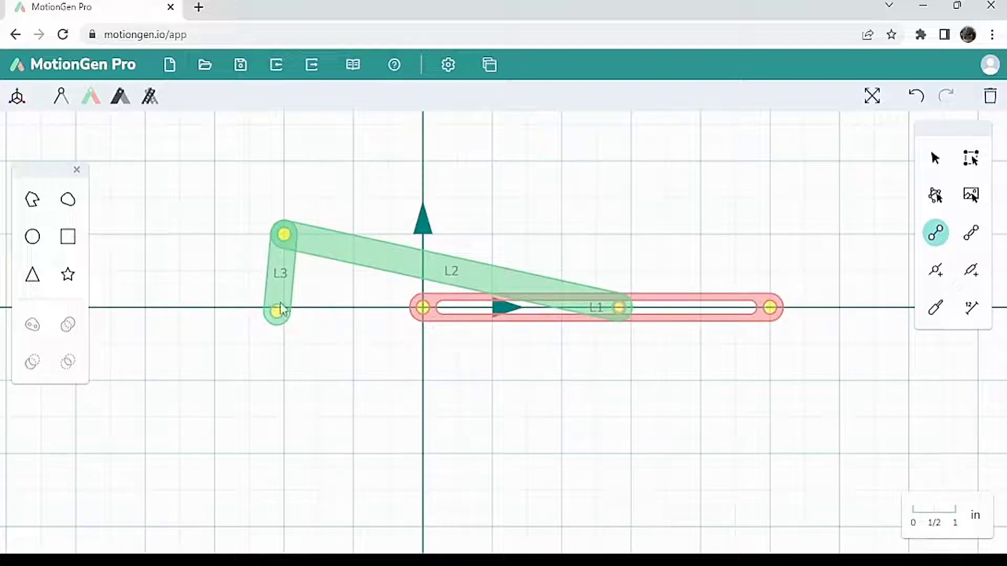
- Ground L3's bottom joint, L1's origin joint and L1's right-end joint
key("Escape")
left_click(278, 312)
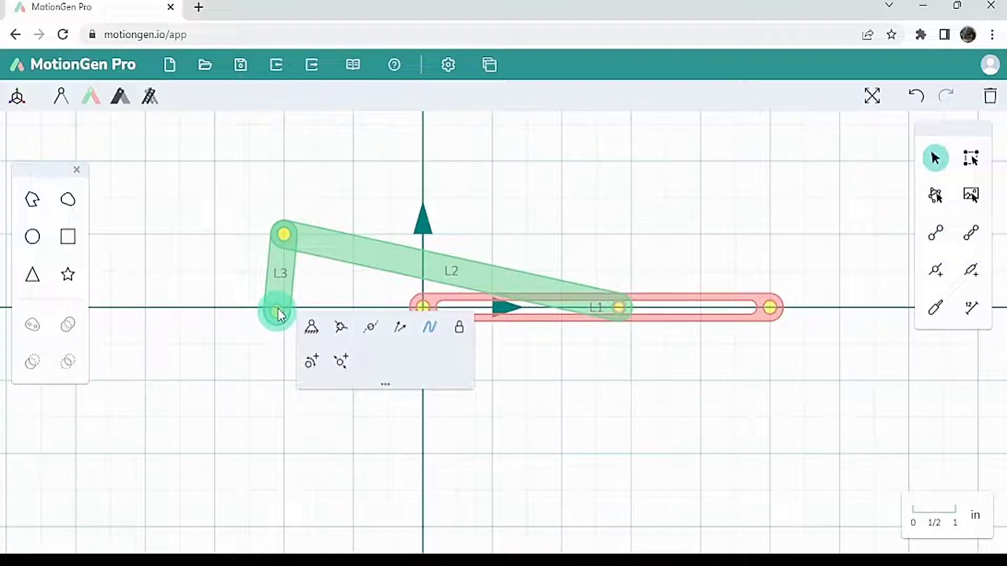
left_click(311, 330)
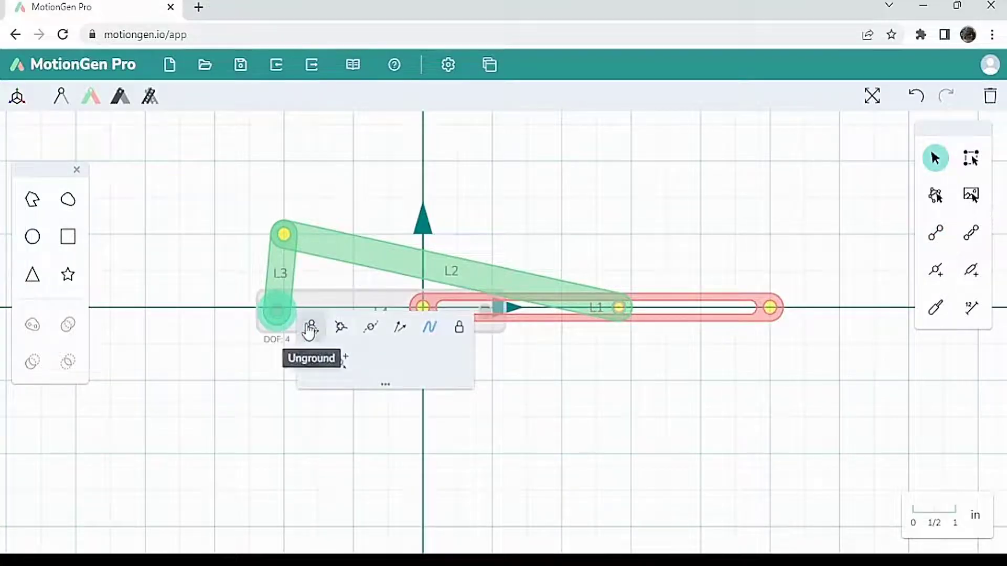
left_click(540, 421)
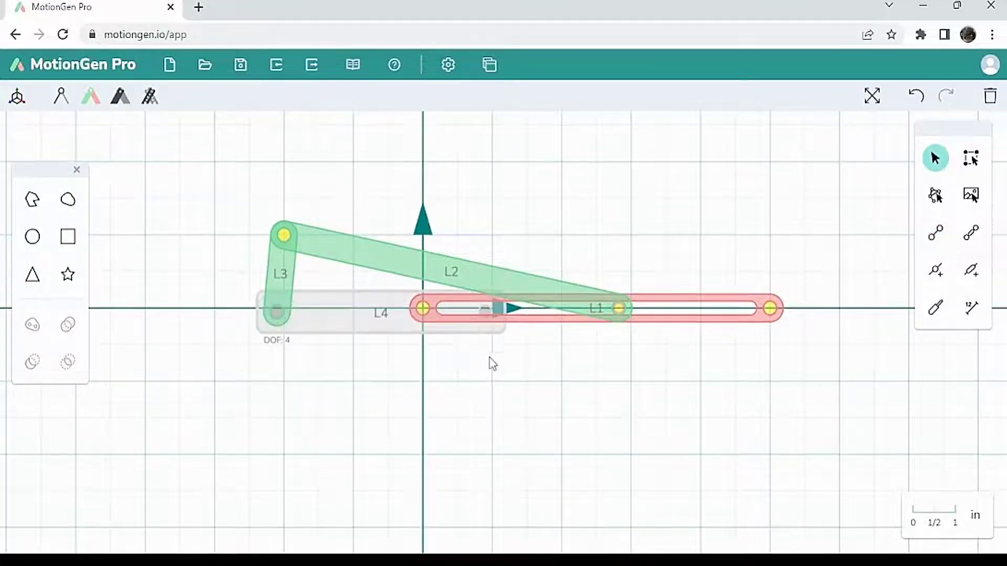
left_click(424, 309)
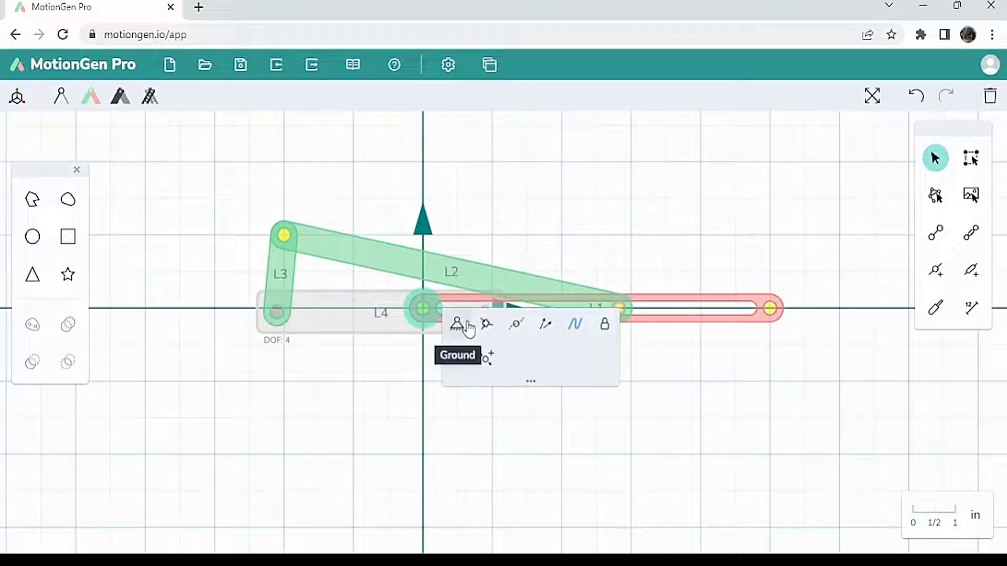
left_click(458, 328)
left_click(624, 356)
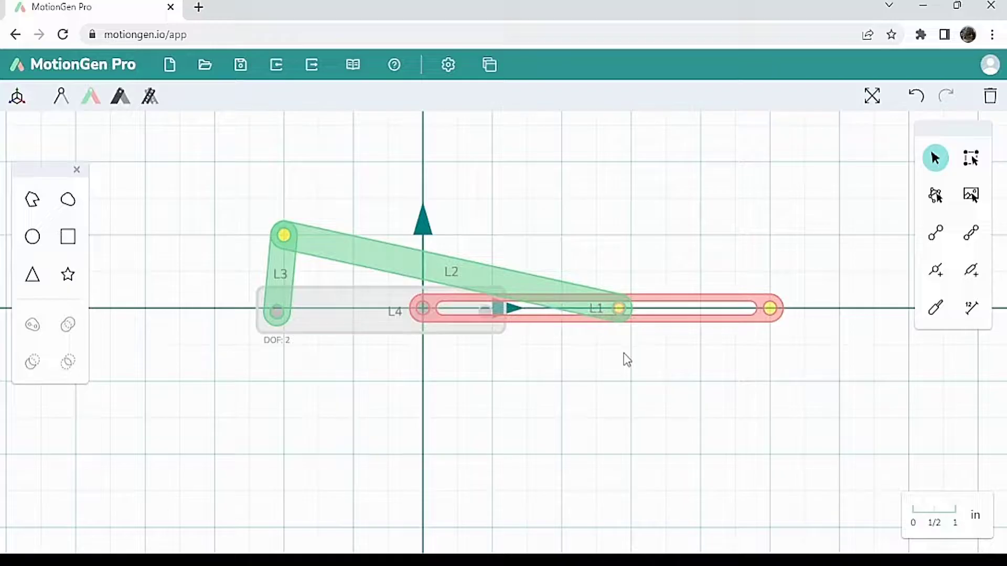
left_click(770, 309)
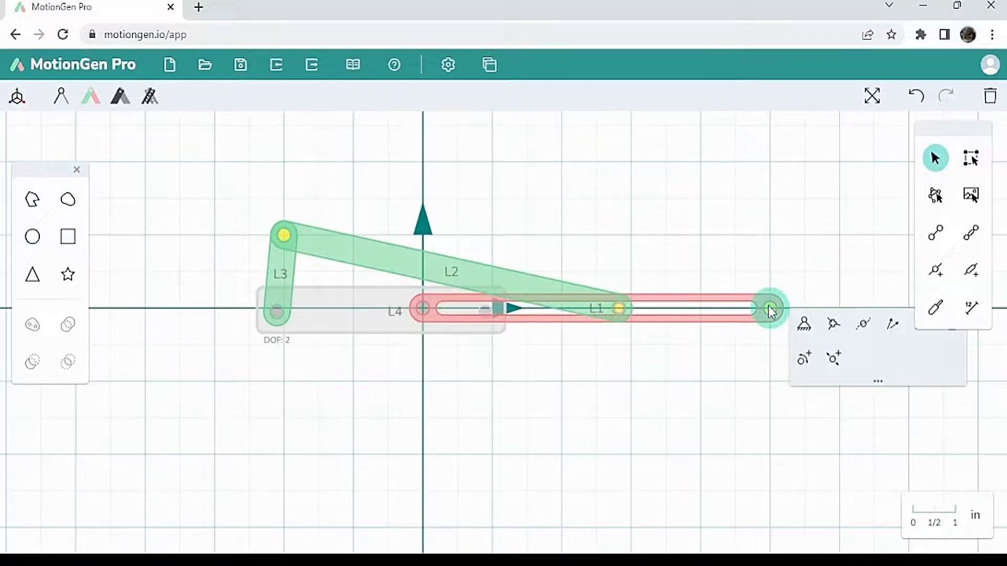
left_click(804, 326)
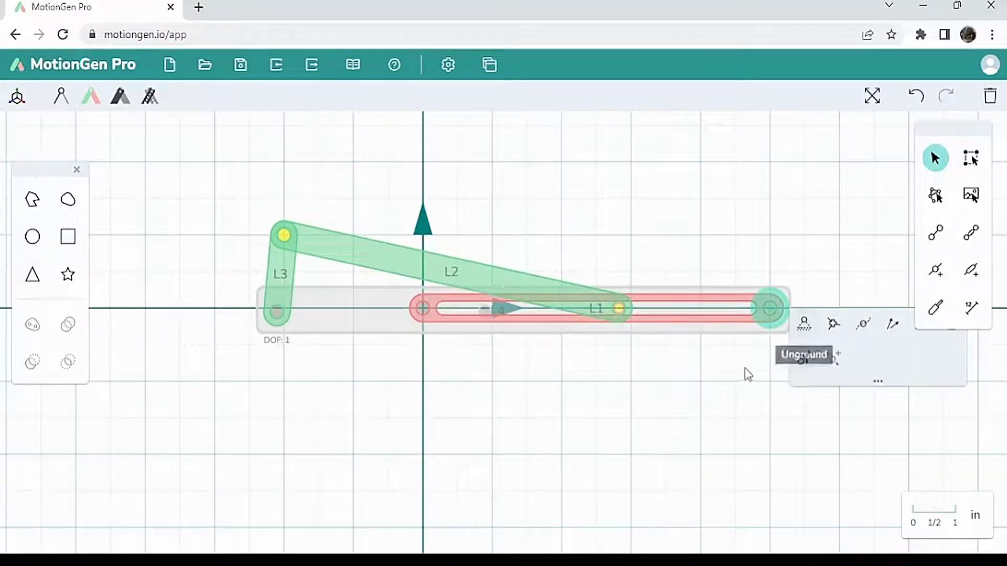
left_click(278, 310)
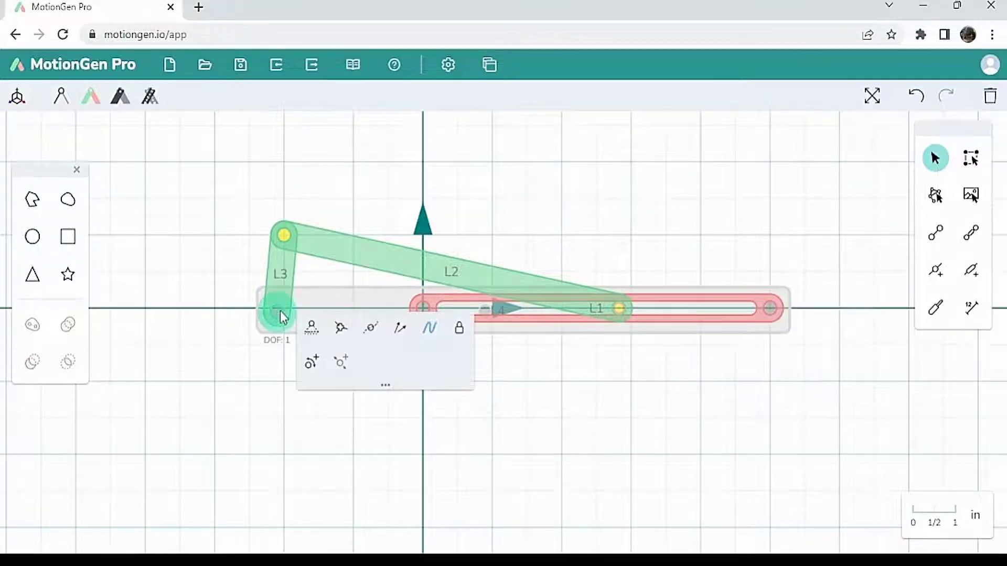
- Add a rotary actuator at L3's ground joint and play the animation
left_click(313, 364)
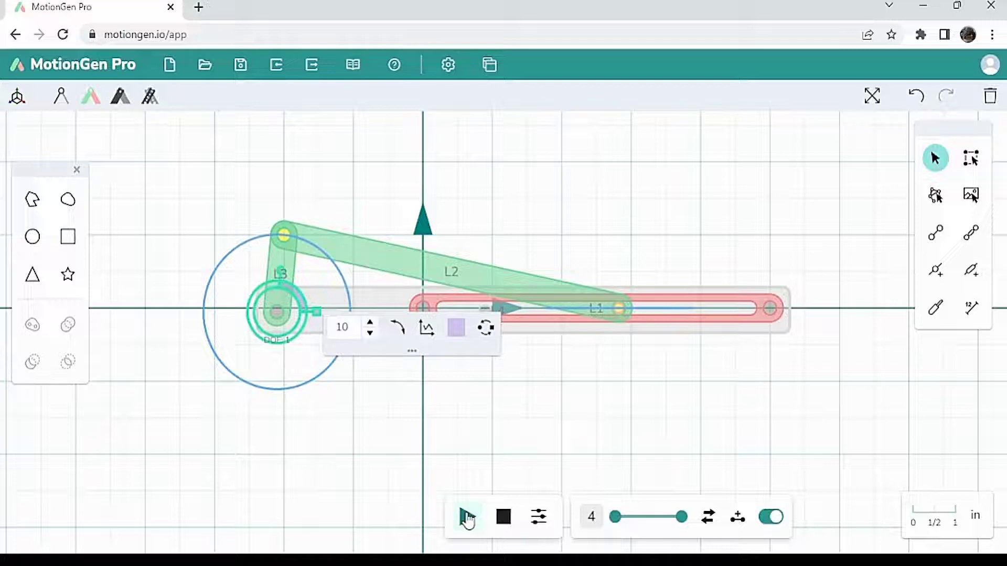
left_click(465, 517)
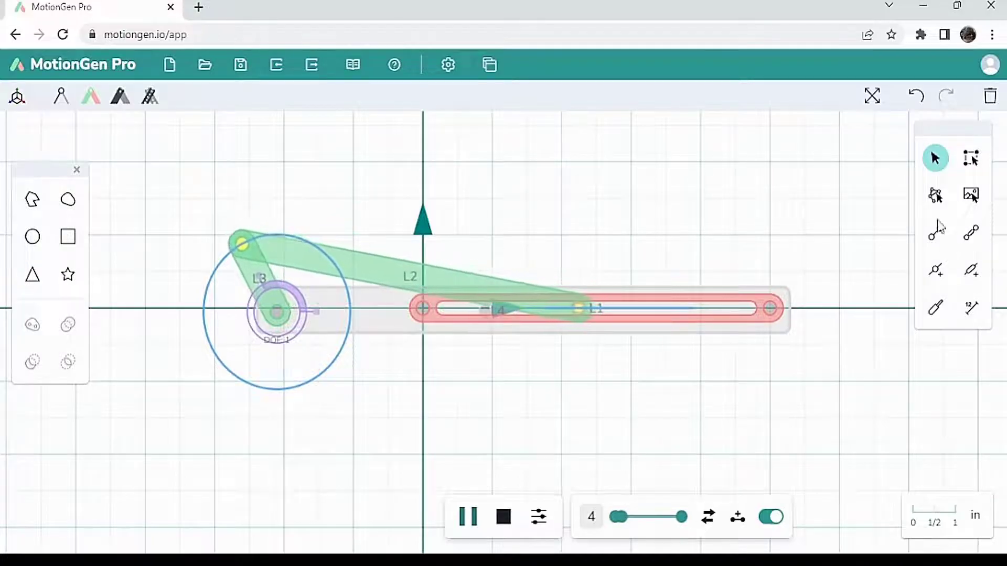
- Delete the old linkage and draw a new test link L1 above the x-axis
left_click(991, 98)
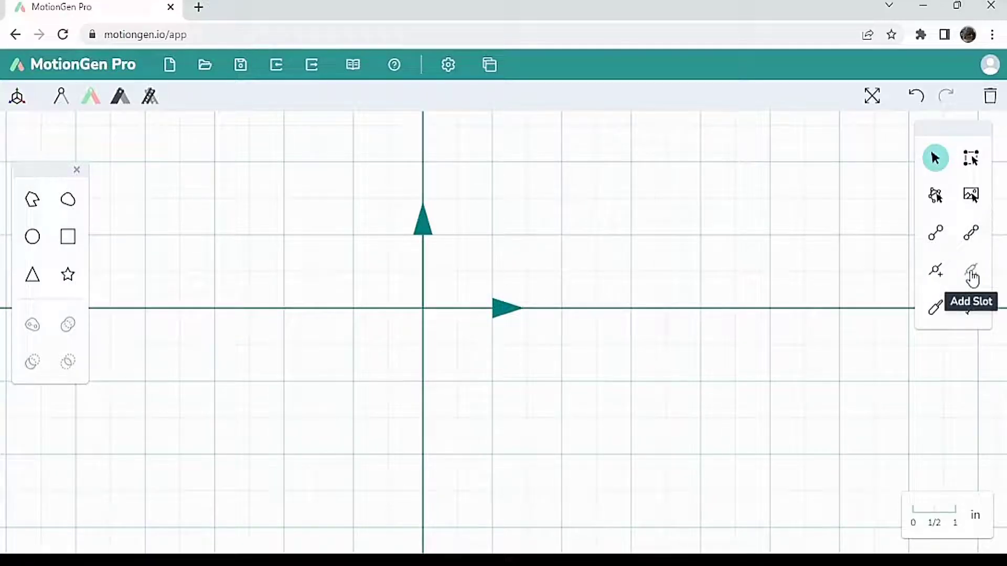
left_click(936, 234)
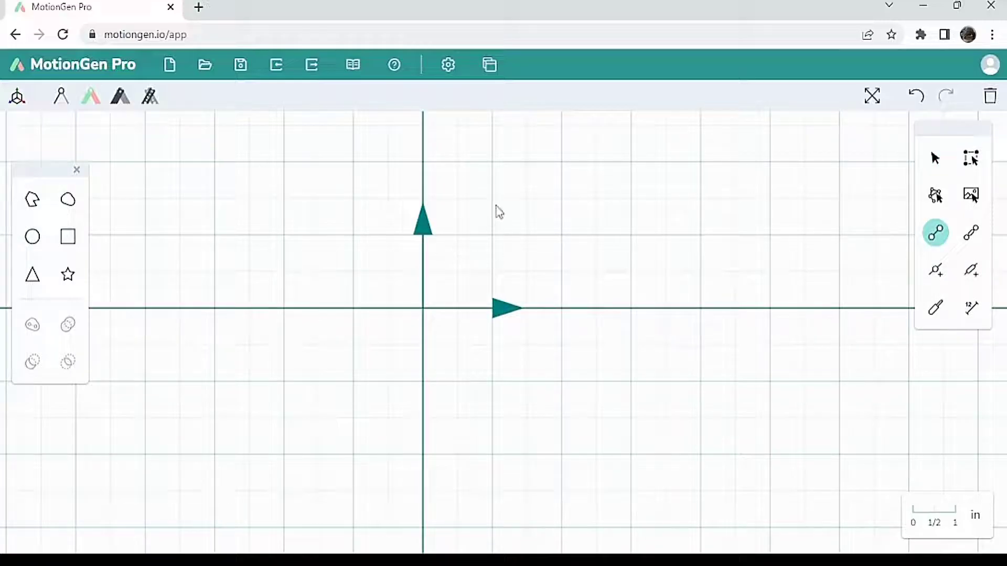
left_click_drag(498, 205, 716, 255)
left_click(787, 196)
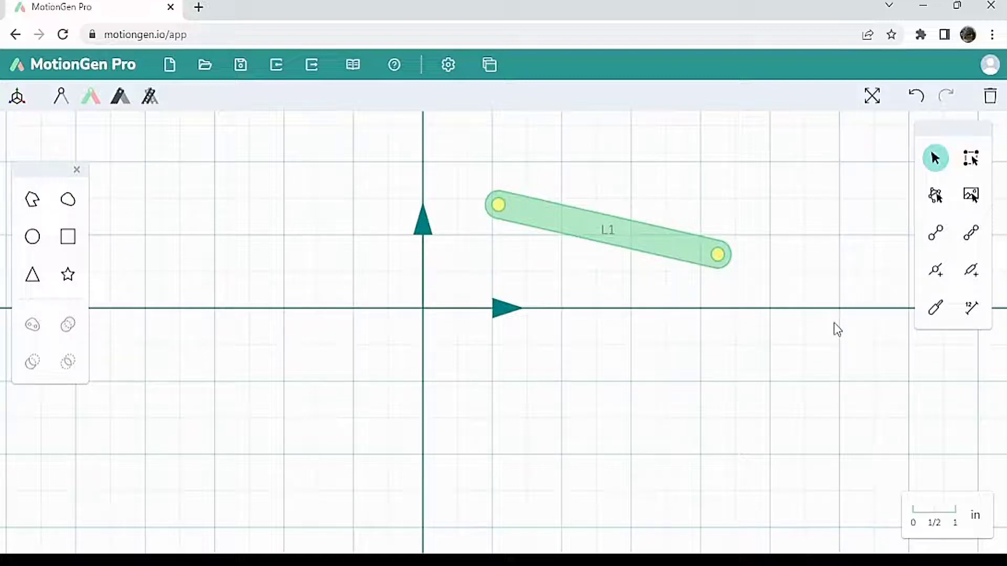
- Cut a slot along link L1, then delete it to leave an empty grid
left_click(972, 273)
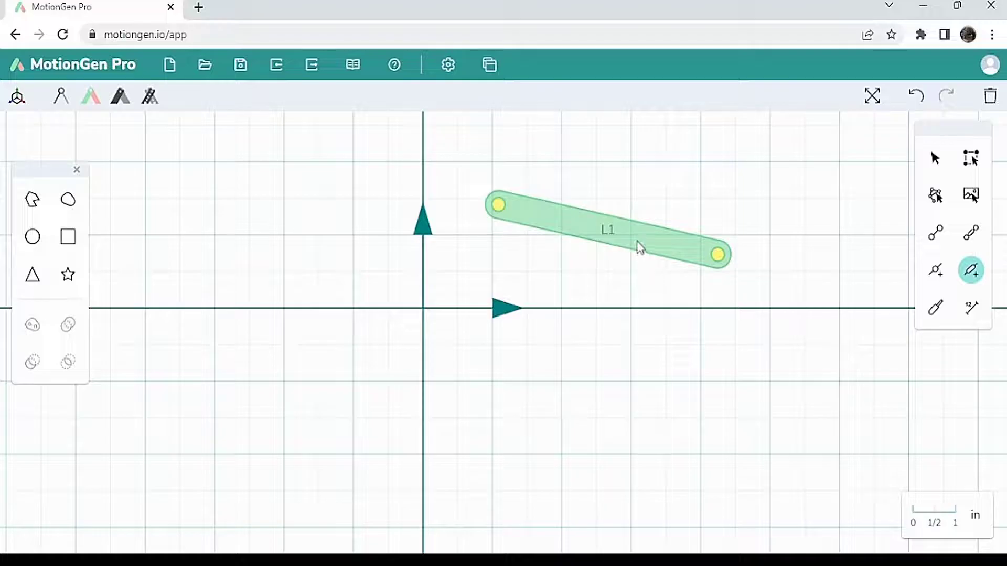
left_click(640, 248)
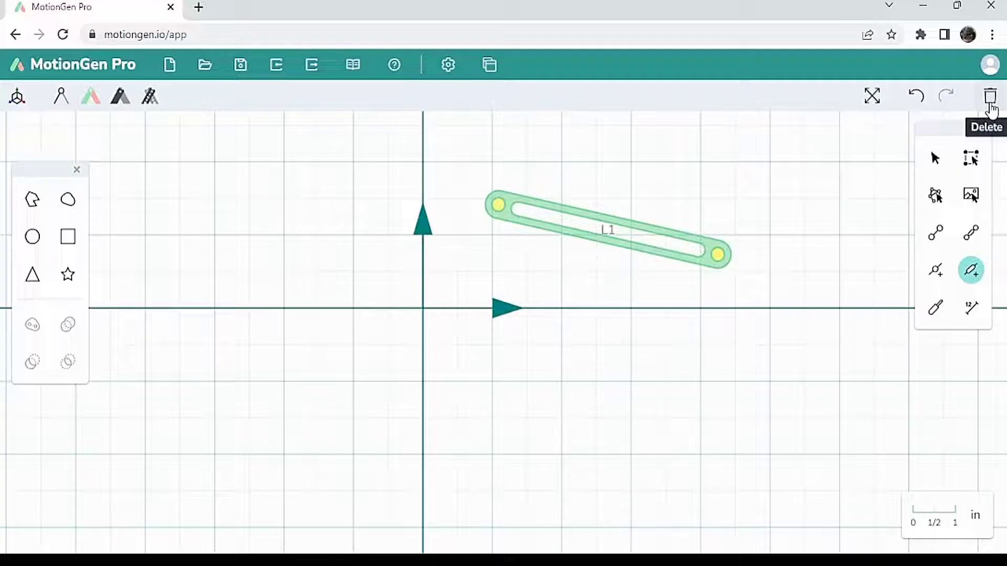
left_click(990, 105)
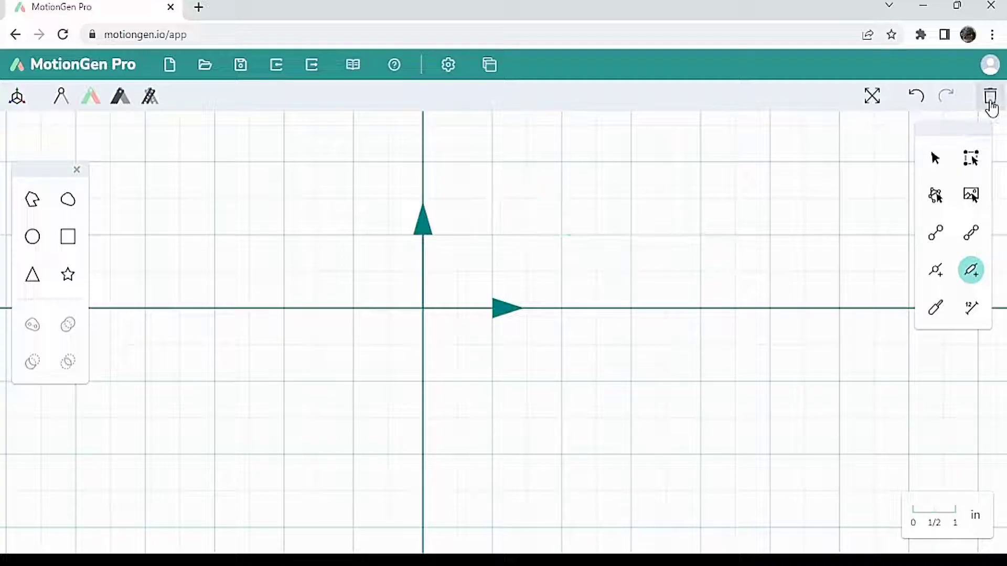
- Draw cylinder C1 right of centre, and link L1 from C1's top joint down to just above the x-axis
left_click(934, 314)
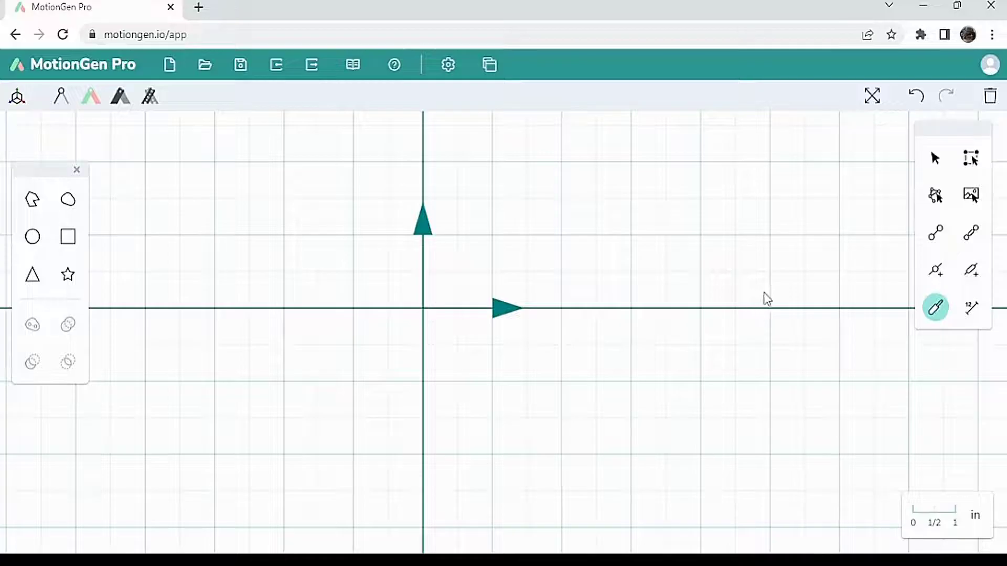
mouse_move(786, 287)
left_mouse_down()
mouse_move(744, 227)
mouse_move(682, 181)
left_mouse_up()
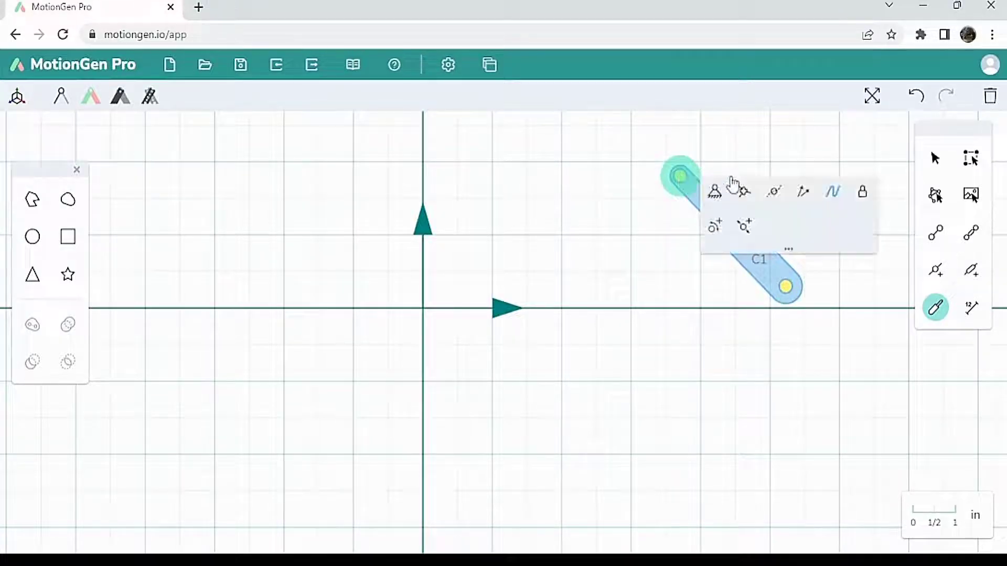
left_click(770, 165)
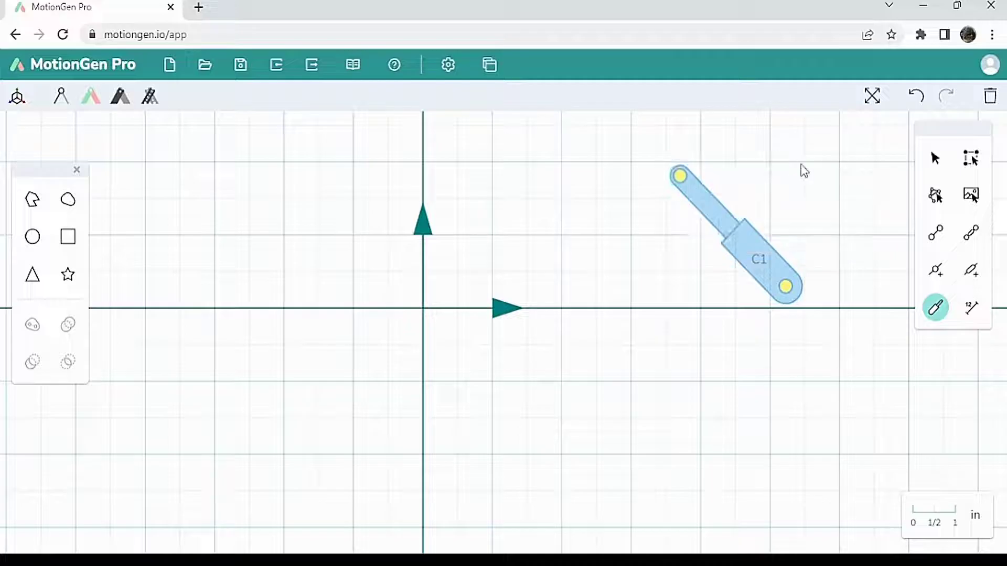
left_click(936, 241)
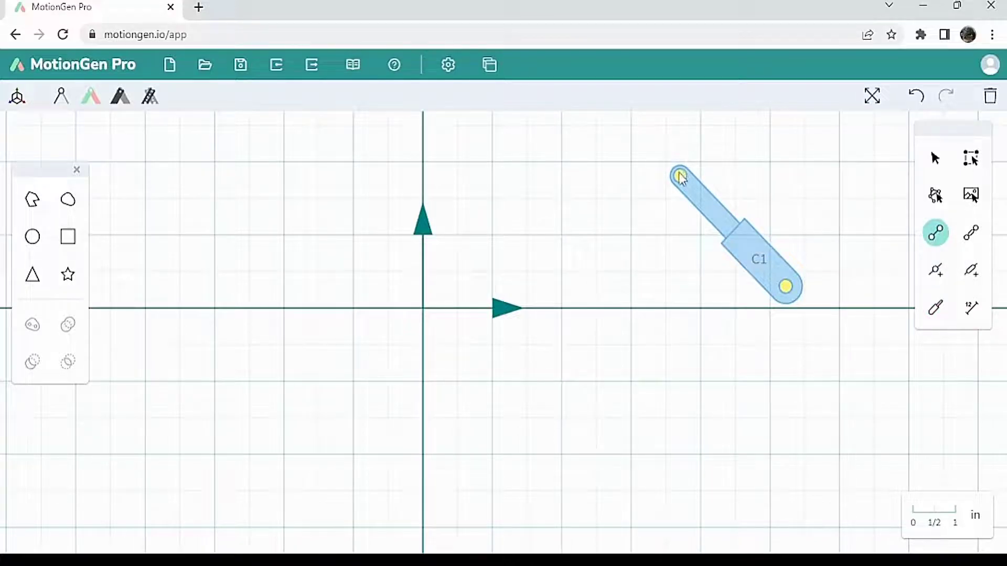
left_click_drag(680, 174, 650, 193)
left_click_drag(614, 228, 552, 290)
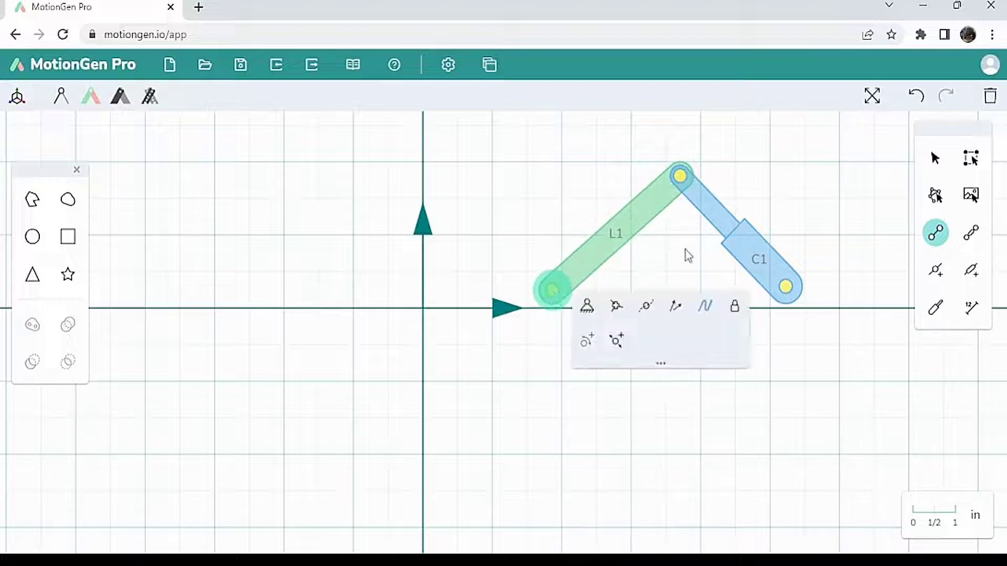
key("Escape")
- Join L1's lower joint to C1's lower end with link L2 and make it ground
left_click(933, 240)
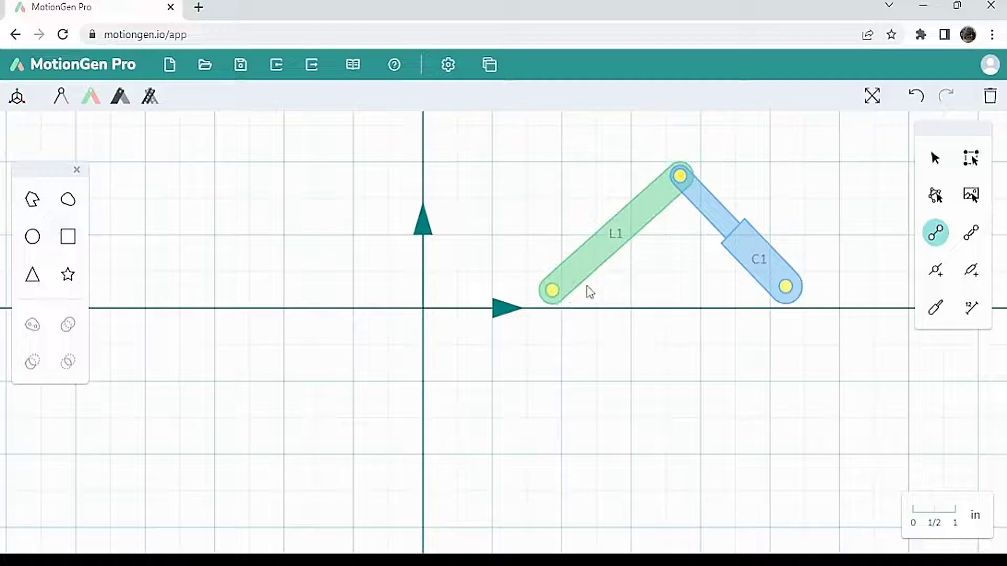
key("Escape")
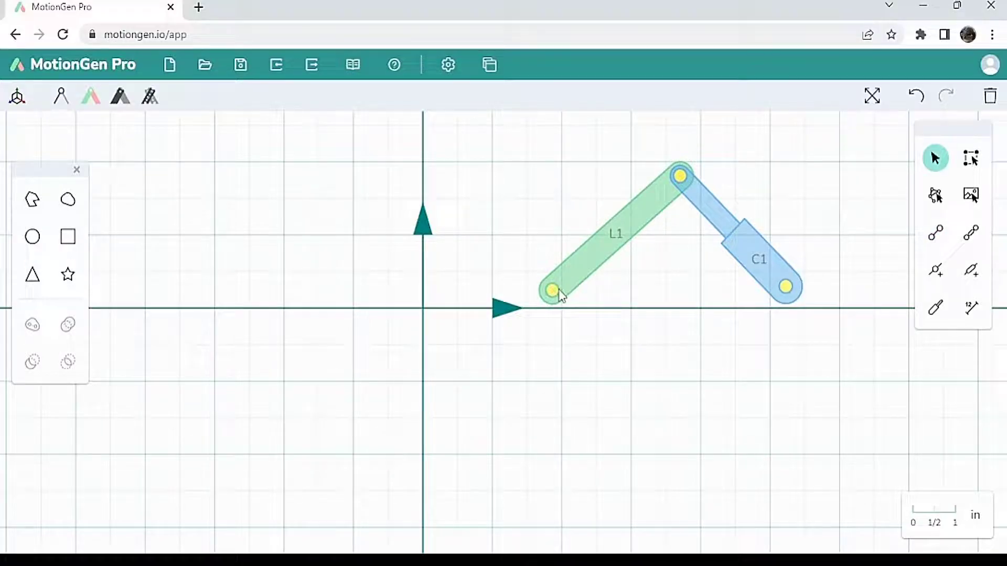
left_click(553, 292)
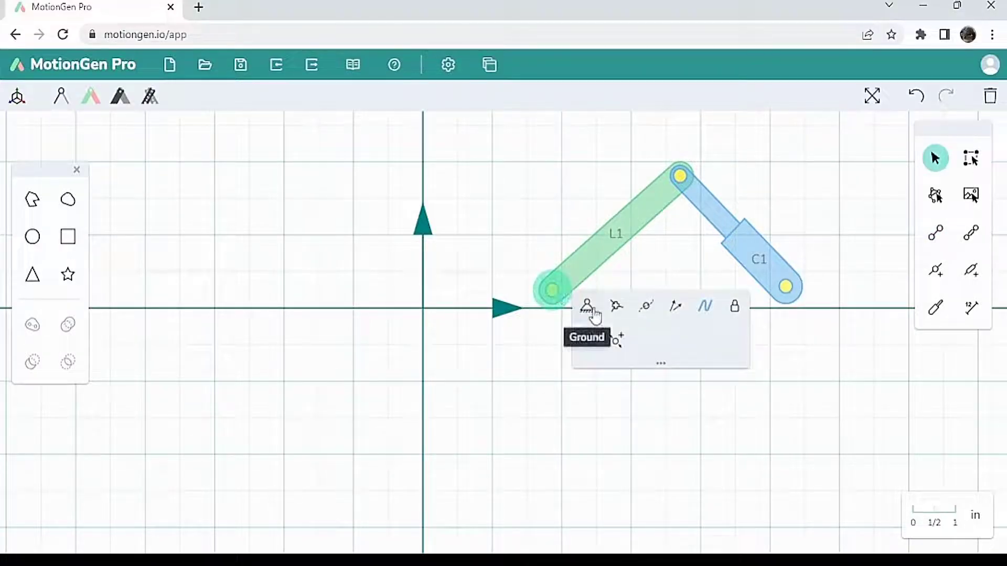
left_click_drag(552, 290, 786, 288)
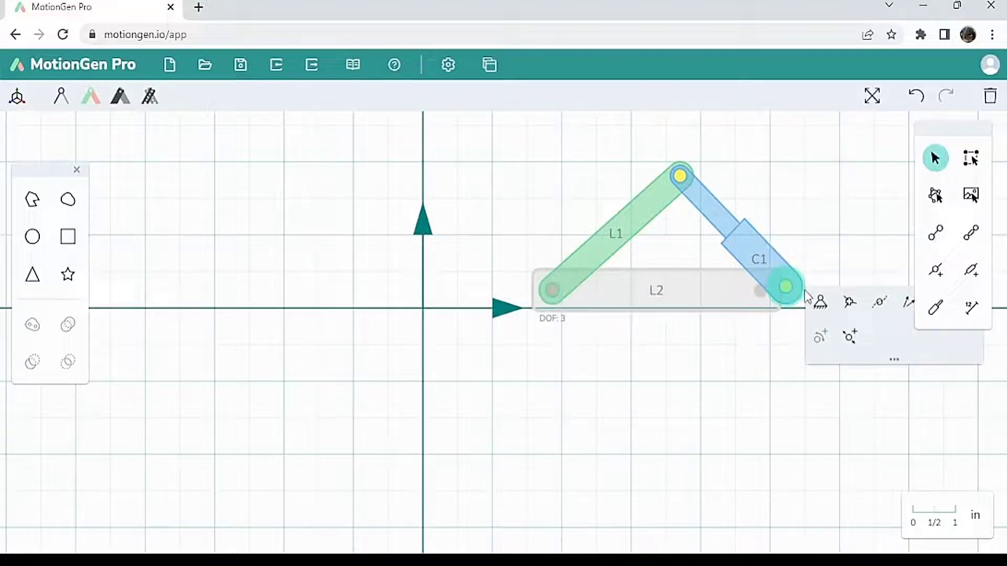
left_click(821, 306)
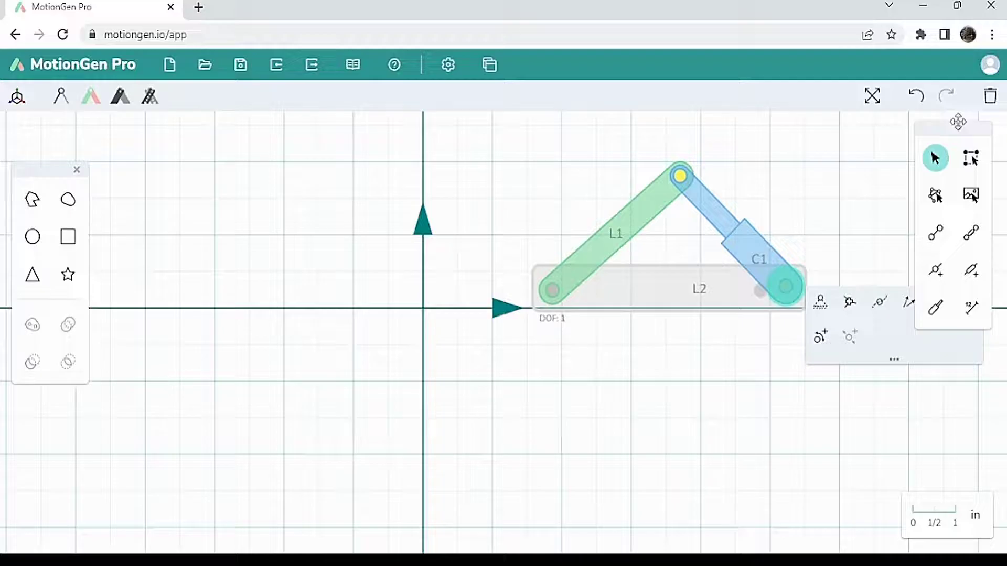
- Add a linear actuator to cylinder C1 at its top joint and play the animation
left_click_drag(734, 185, 698, 241)
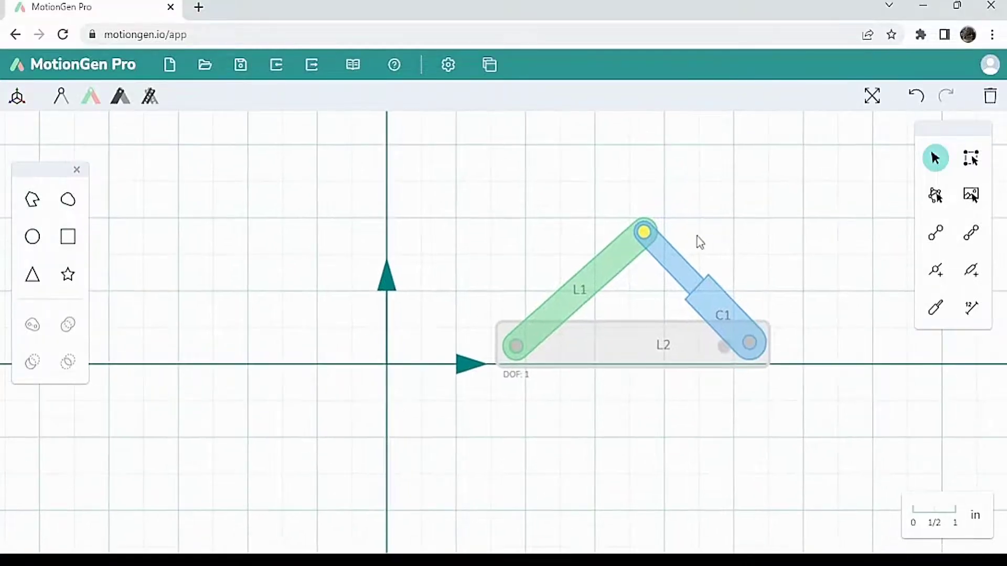
left_click(644, 234)
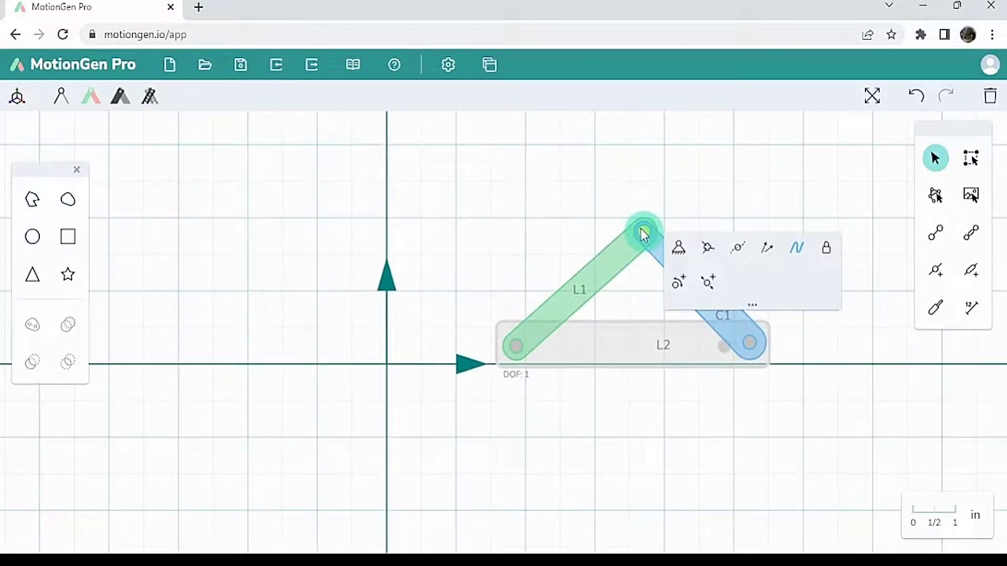
left_click(708, 286)
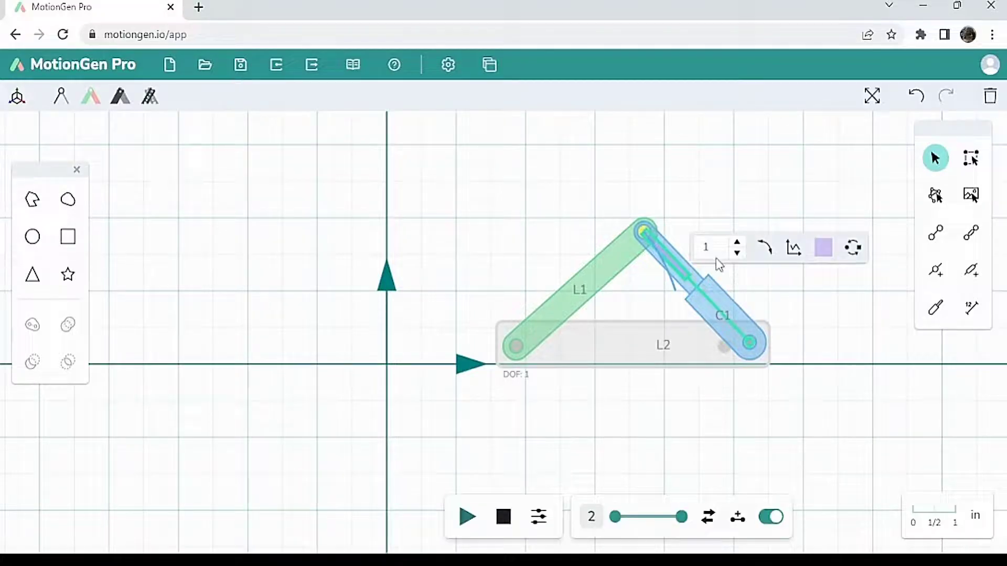
left_click(467, 517)
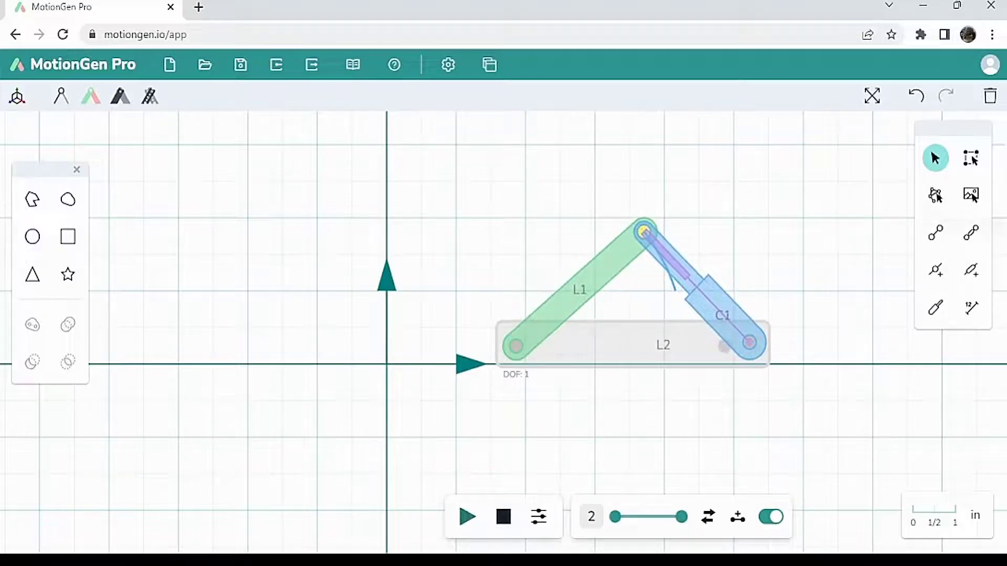
- Delete the cylinder linkage, leaving only the axes on the grid
left_click(992, 106)
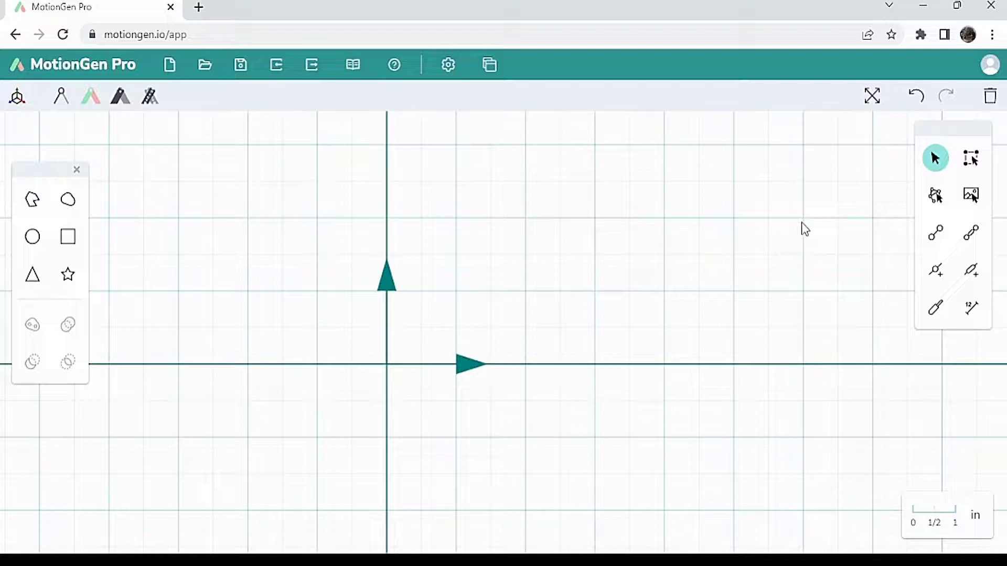
- Draw links L1 and L2 rising rightward above the x-axis and ground L1's left joint
left_click(942, 238)
mouse_move(543, 339)
left_mouse_down()
mouse_move(746, 291)
mouse_move(747, 194)
mouse_move(759, 209)
left_mouse_up()
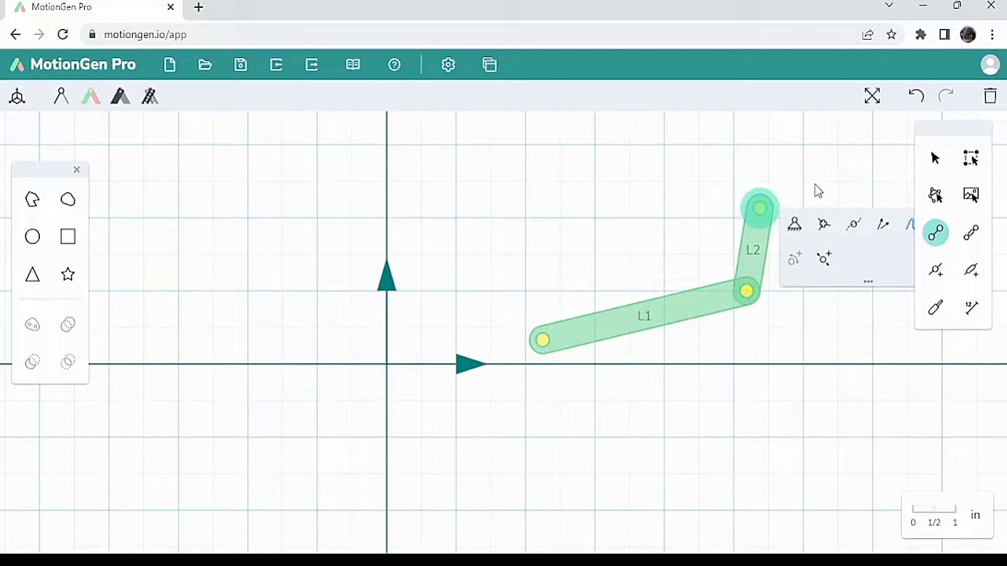
key("Escape")
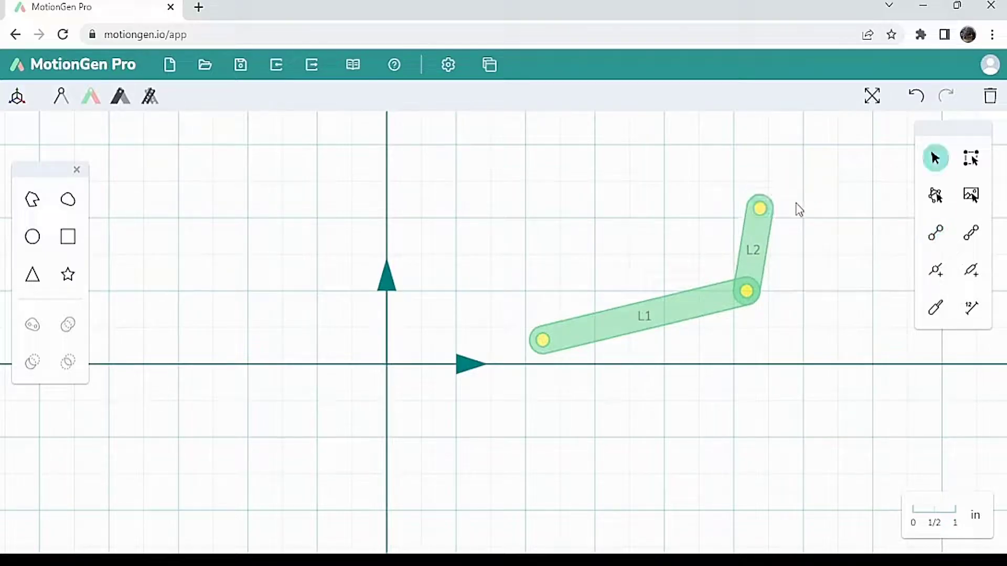
left_click(543, 341)
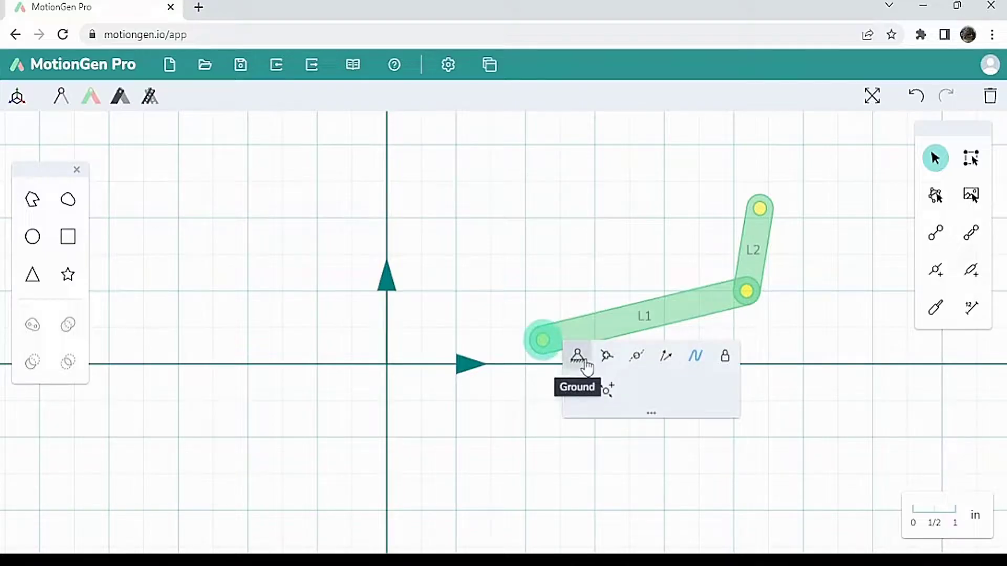
left_click(578, 363)
- Add rotary actuators at the ground joint and at the L1–L2 joint
left_click(540, 342)
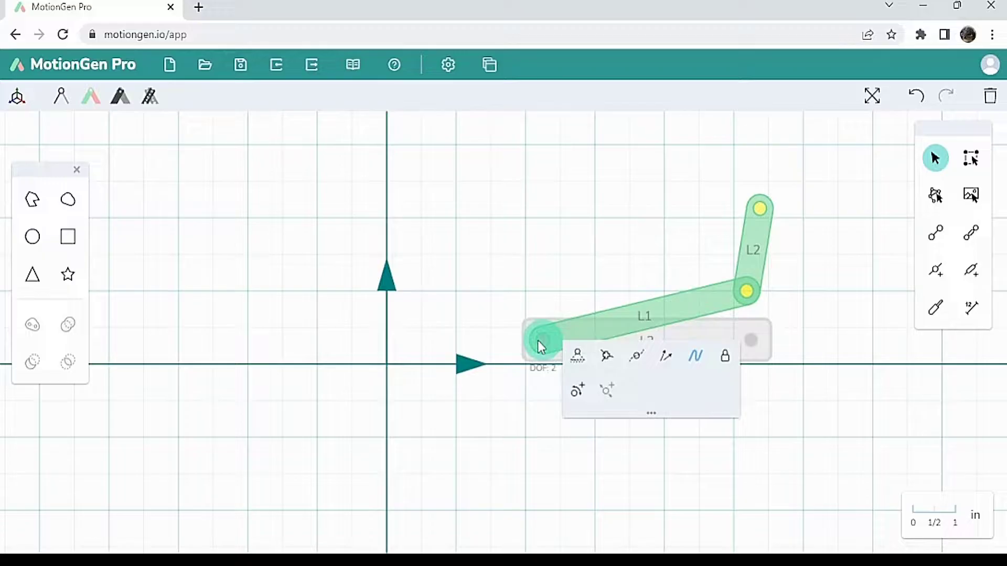
left_click(578, 391)
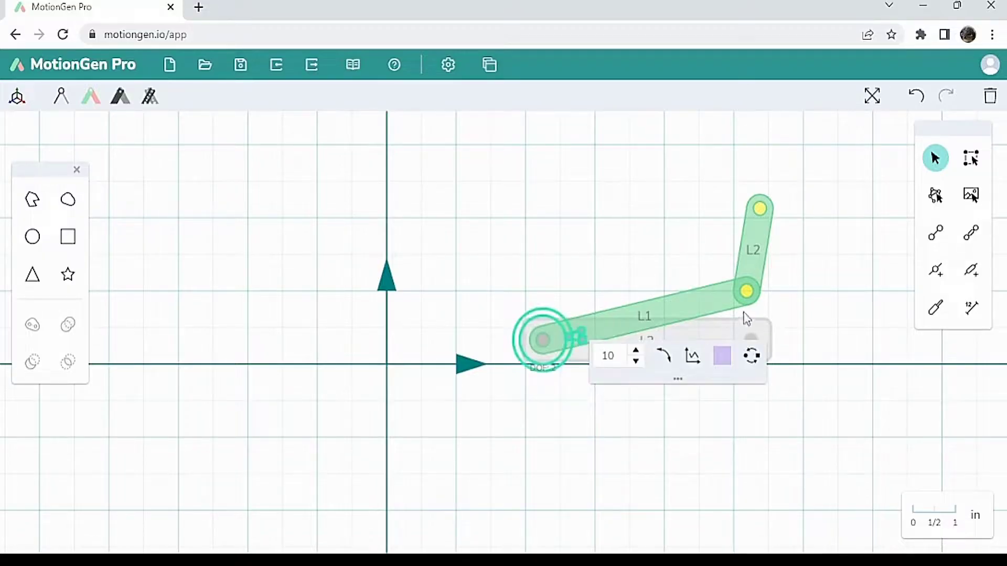
left_click(747, 292)
left_click(782, 344)
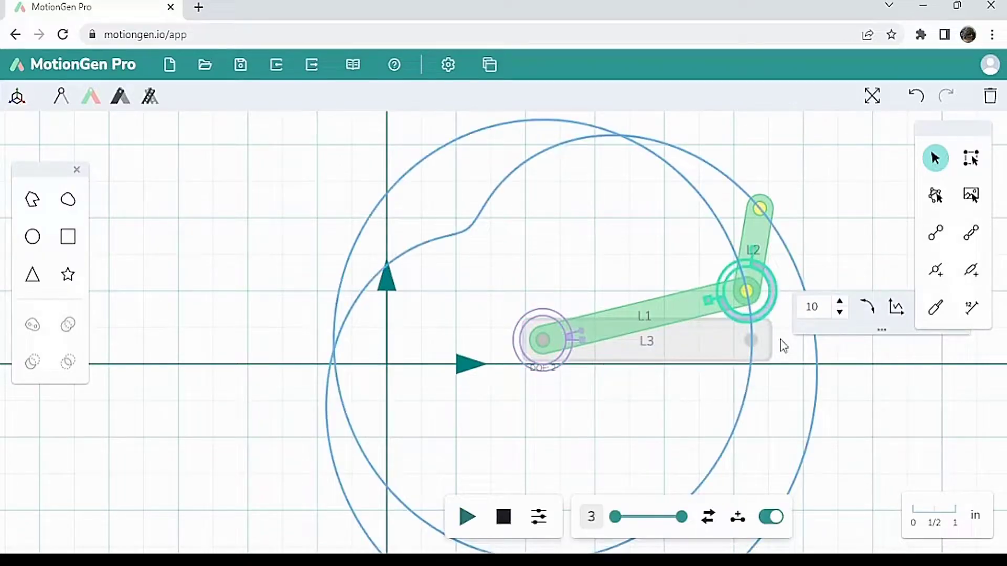
- Zoom out and pan to centre the mechanism and its traced curve
scroll(873, 462, "up", 3)
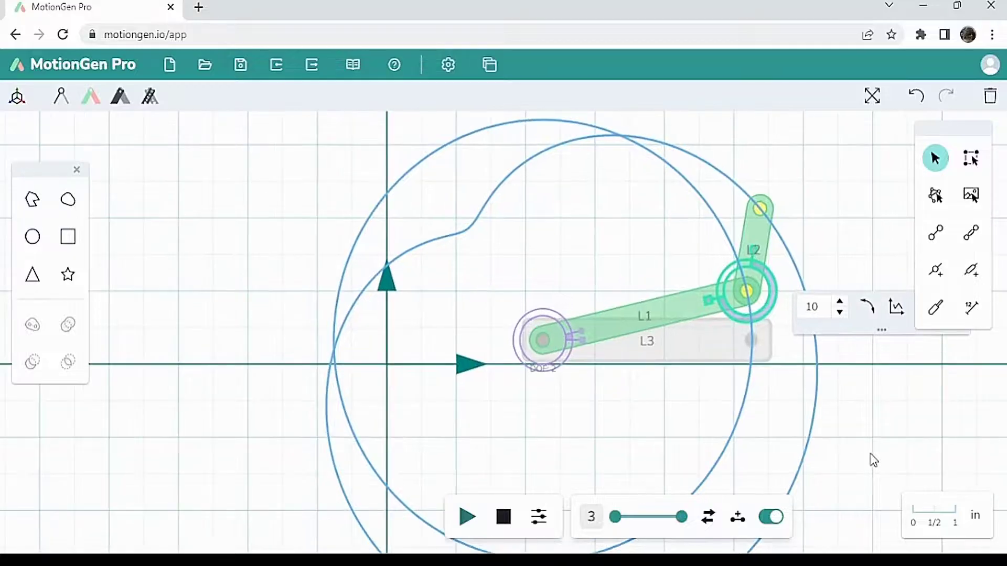
scroll(524, 375, "up", 1)
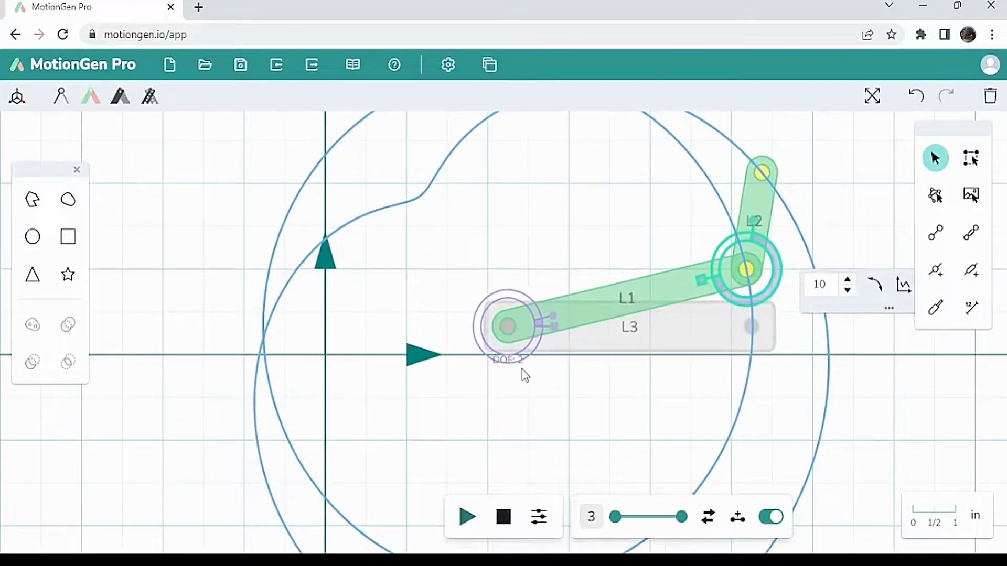
scroll(939, 490, "down", 2)
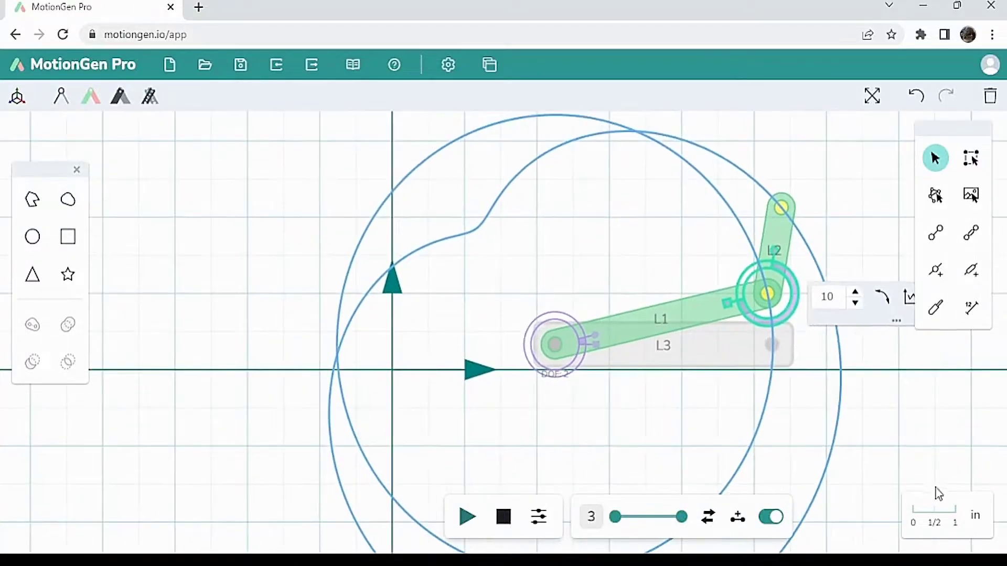
left_click_drag(928, 486, 850, 404)
scroll(852, 401, "down", 1)
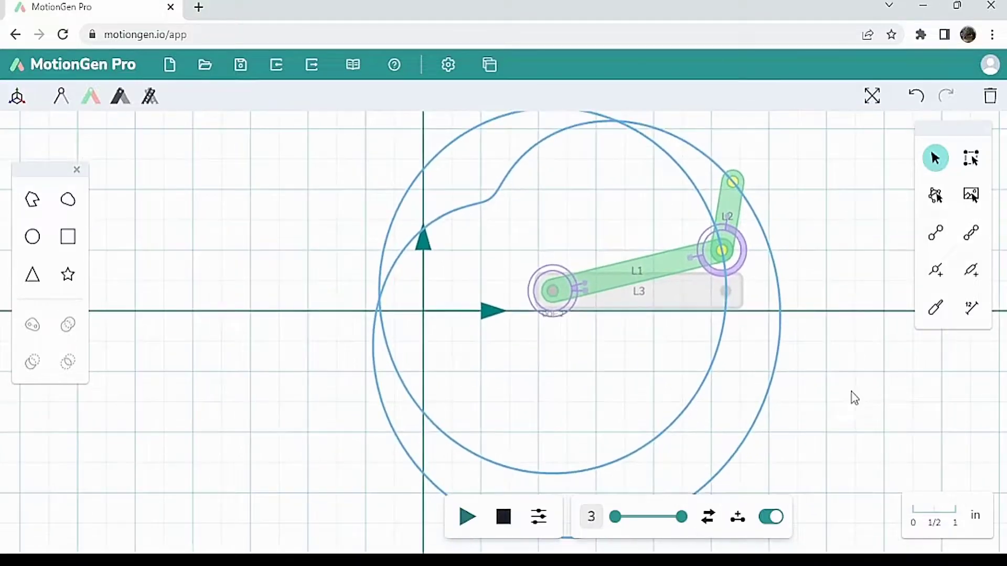
scroll(855, 397, "down", 1)
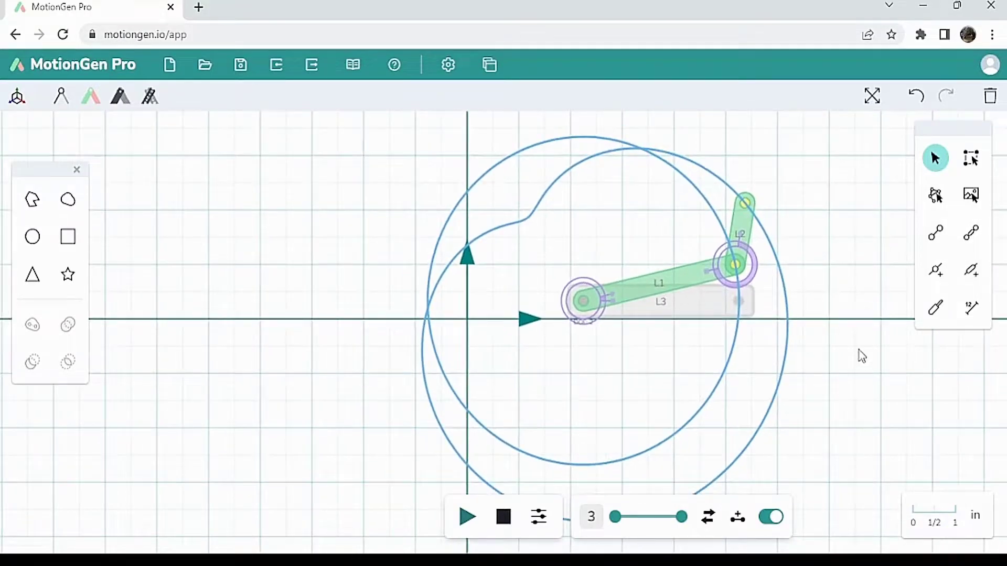
left_click(467, 518)
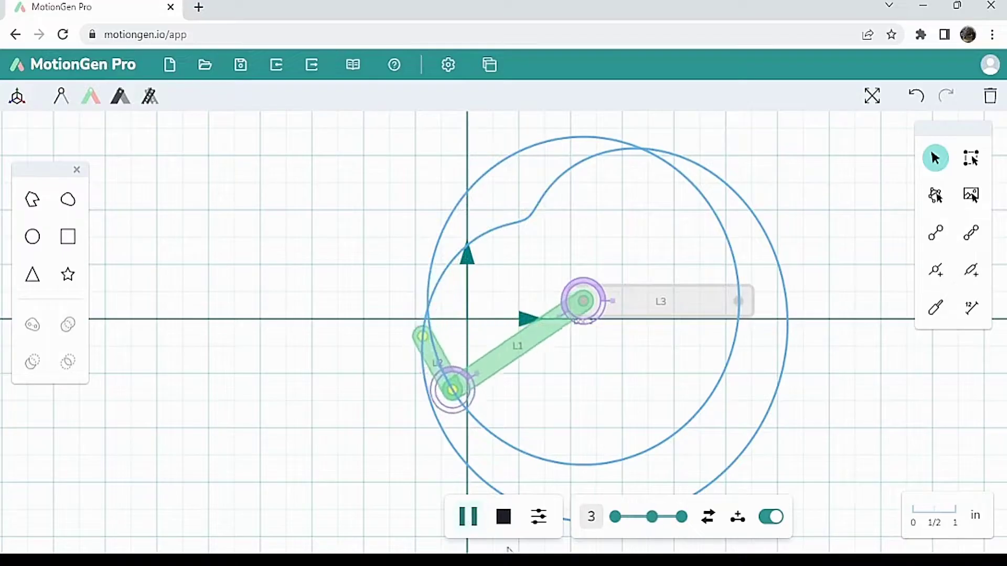
left_click(503, 518)
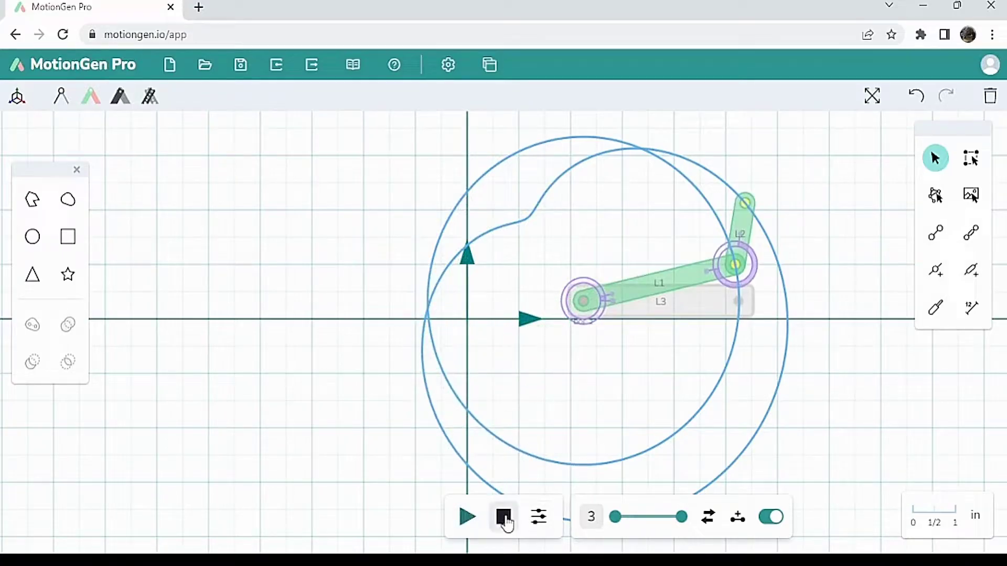
scroll(656, 355, "down", 1)
scroll(655, 351, "up", 1)
scroll(650, 349, "up", 1)
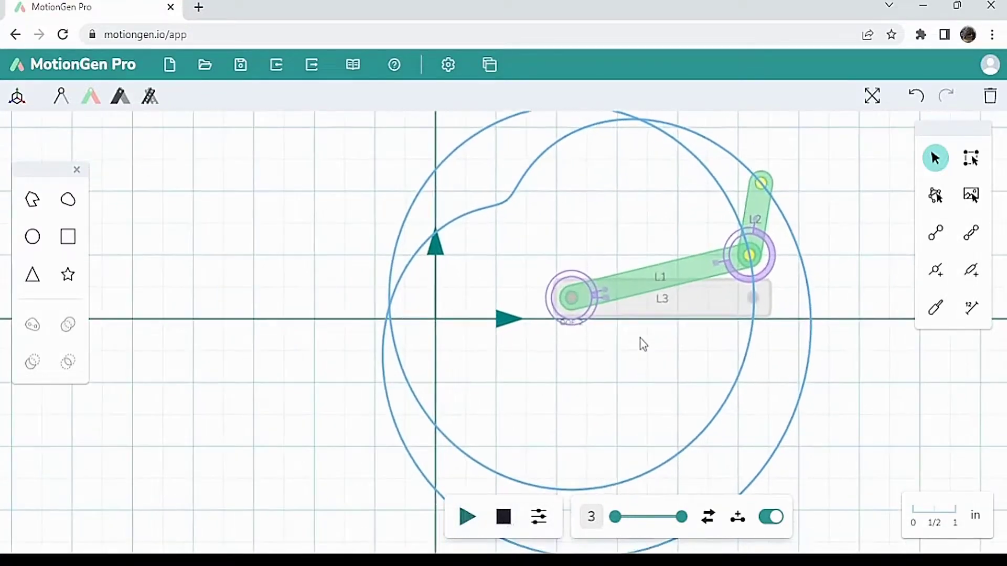
scroll(632, 333, "up", 1)
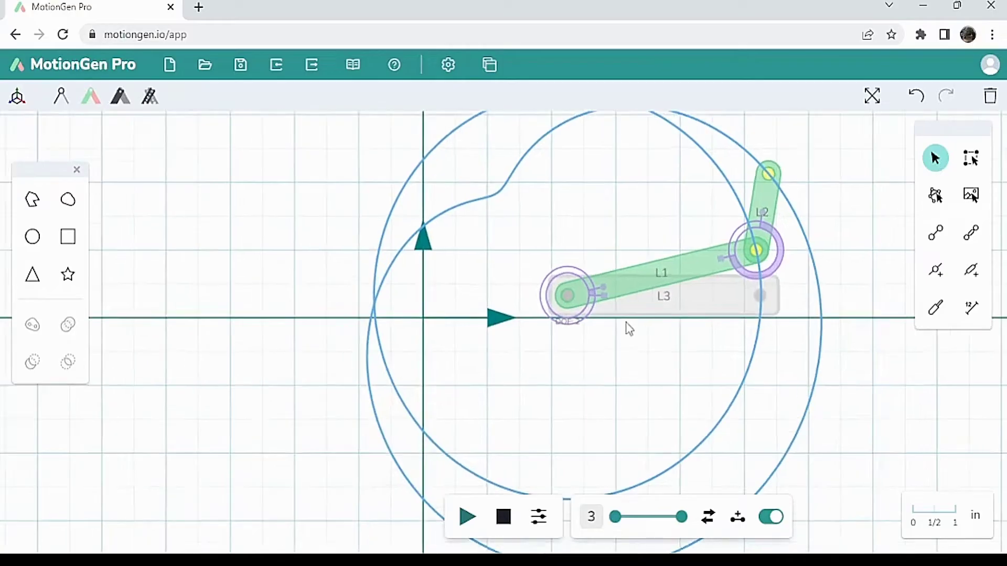
- Set the ground pivot actuator's speed to 13
left_click(605, 302)
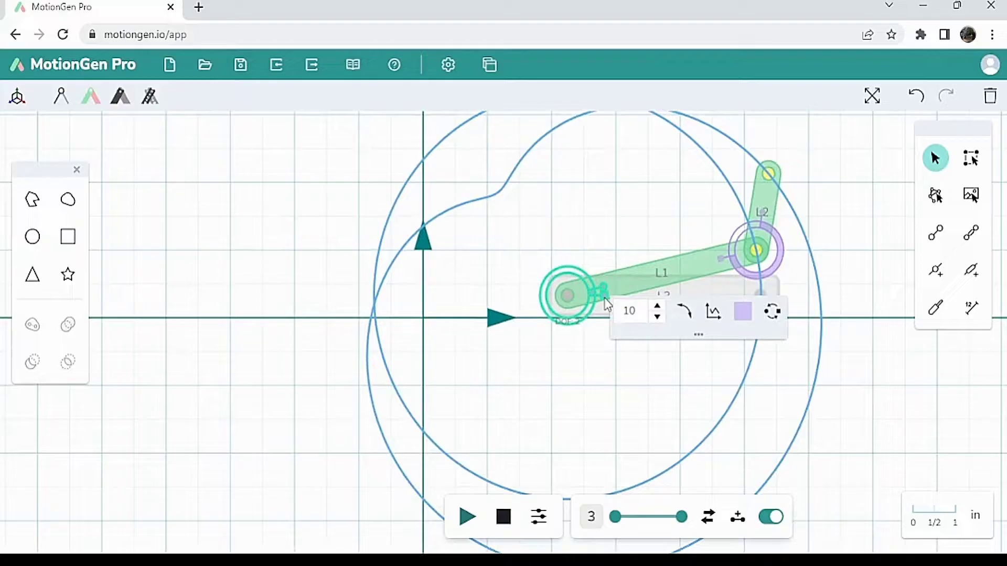
left_click(657, 306)
left_click(657, 305)
left_click(657, 306)
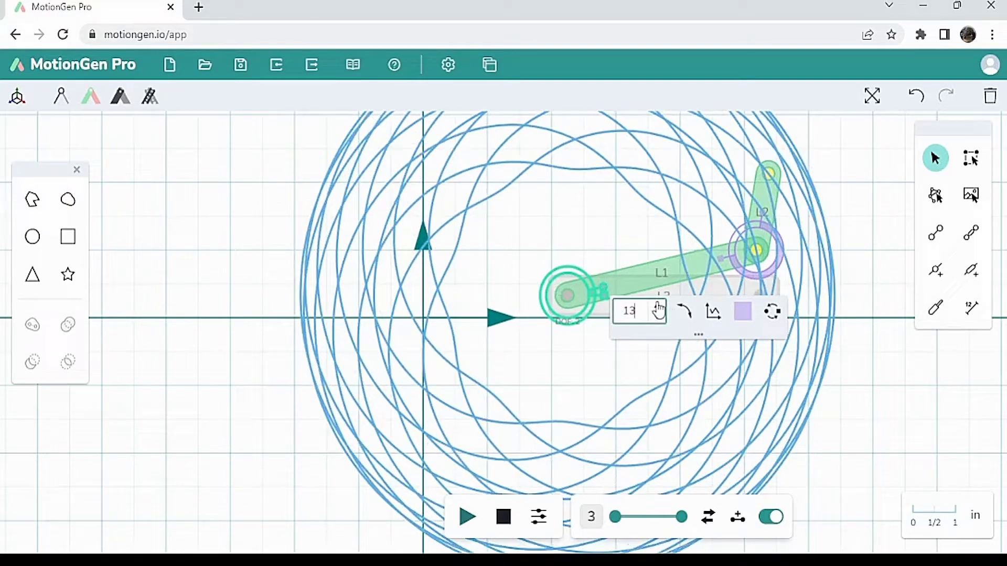
left_click(658, 307)
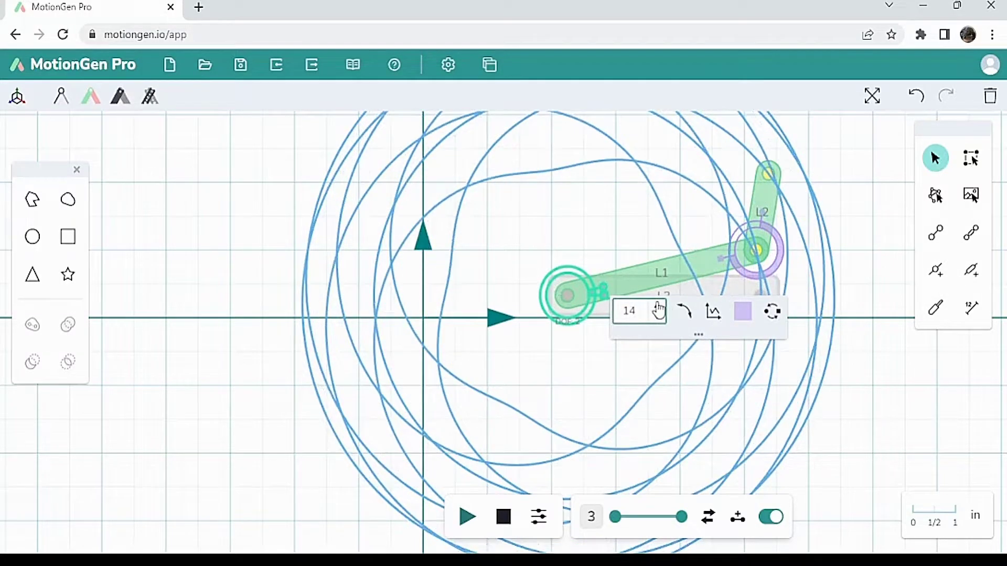
left_click(657, 317)
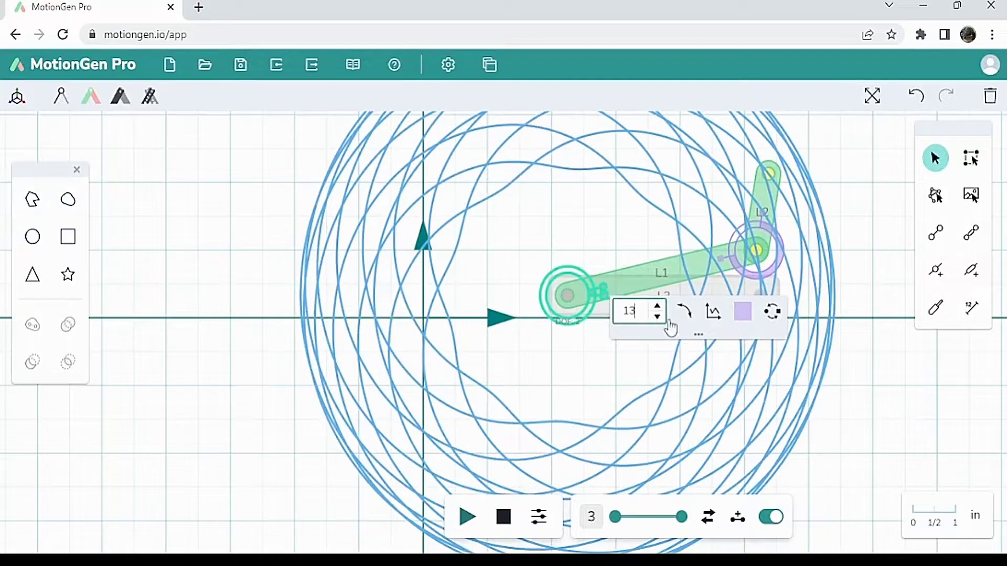
left_click(880, 404)
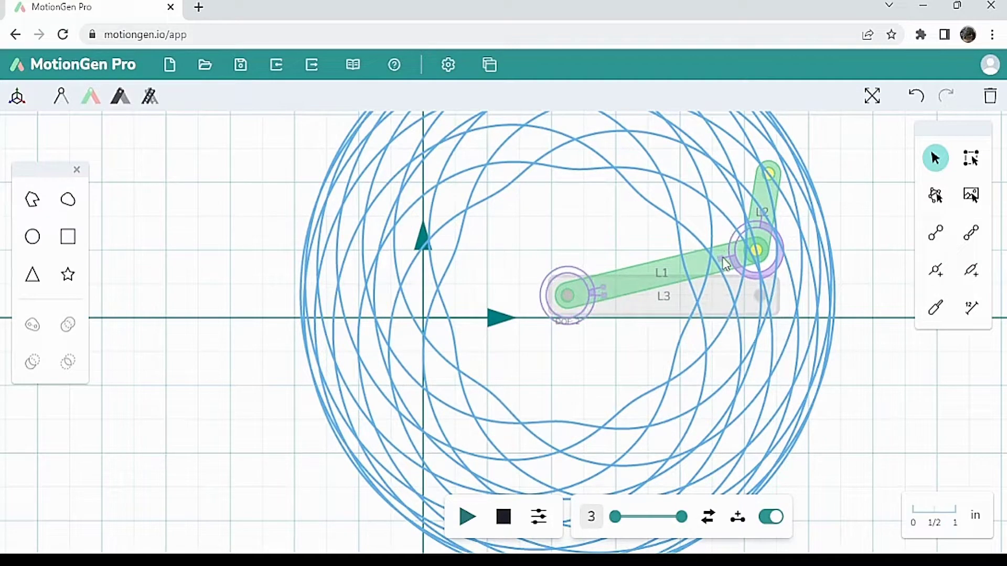
- Set the L1–L2 joint actuator's speed to 12 and recentre the spirograph pattern
left_click(745, 255)
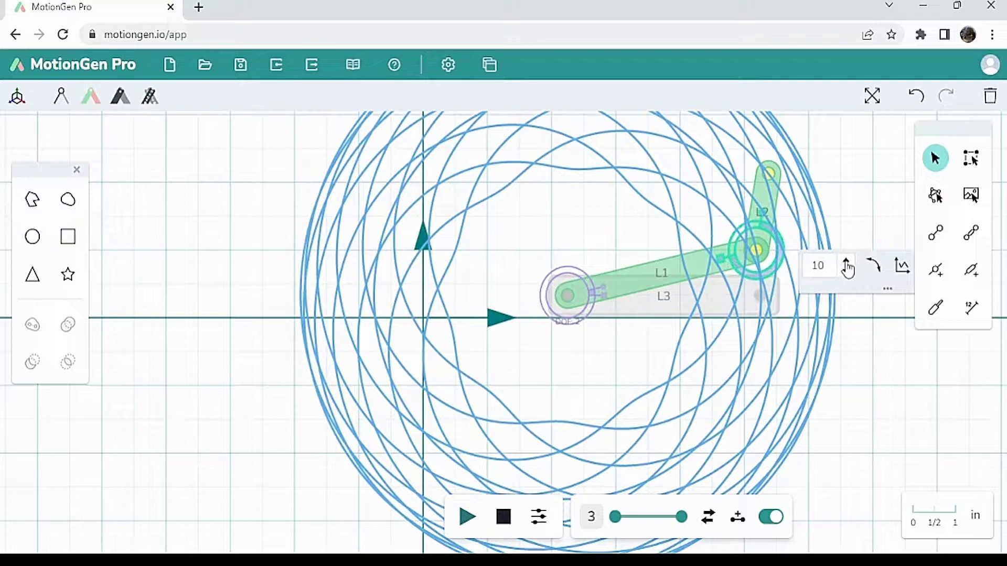
left_click(846, 262)
left_click(847, 262)
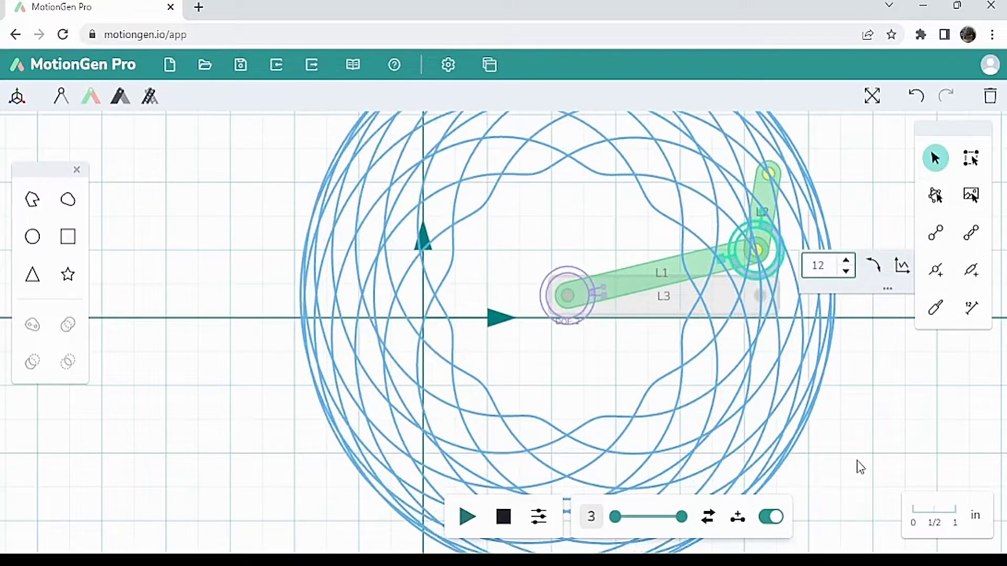
scroll(865, 441, "down", 3)
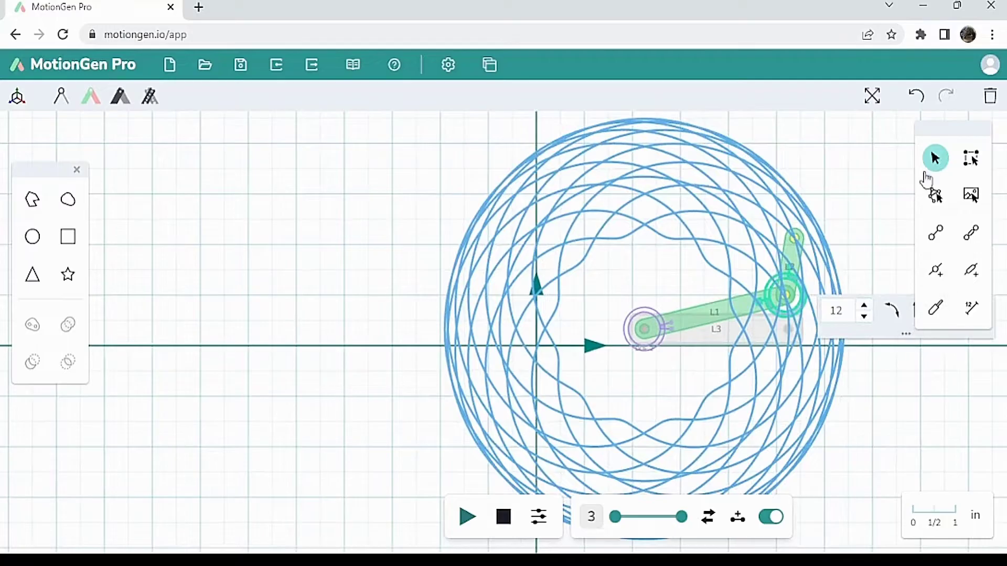
left_click_drag(876, 208, 819, 198)
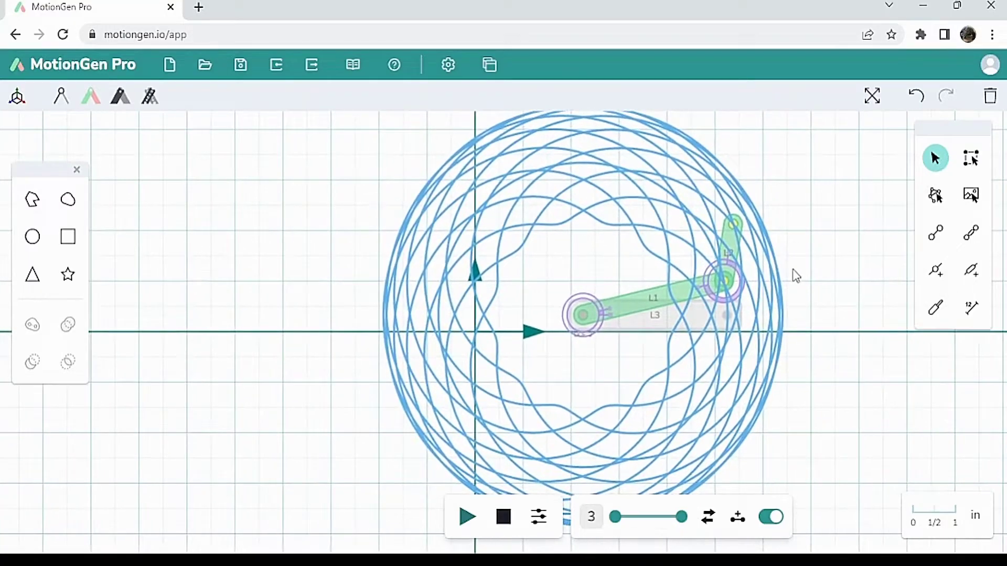
scroll(782, 292, "down", 1)
scroll(772, 285, "up", 1)
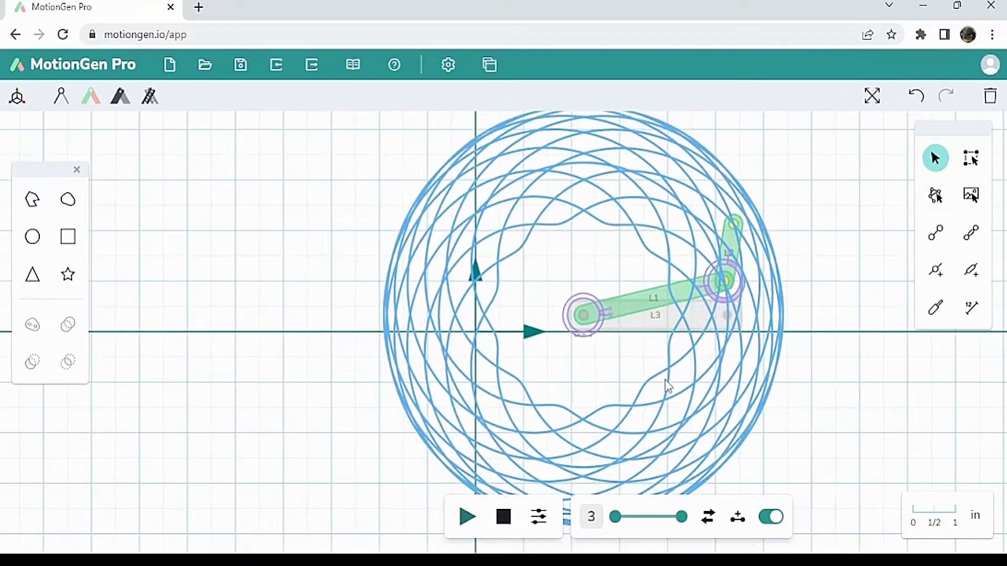
left_click(468, 517)
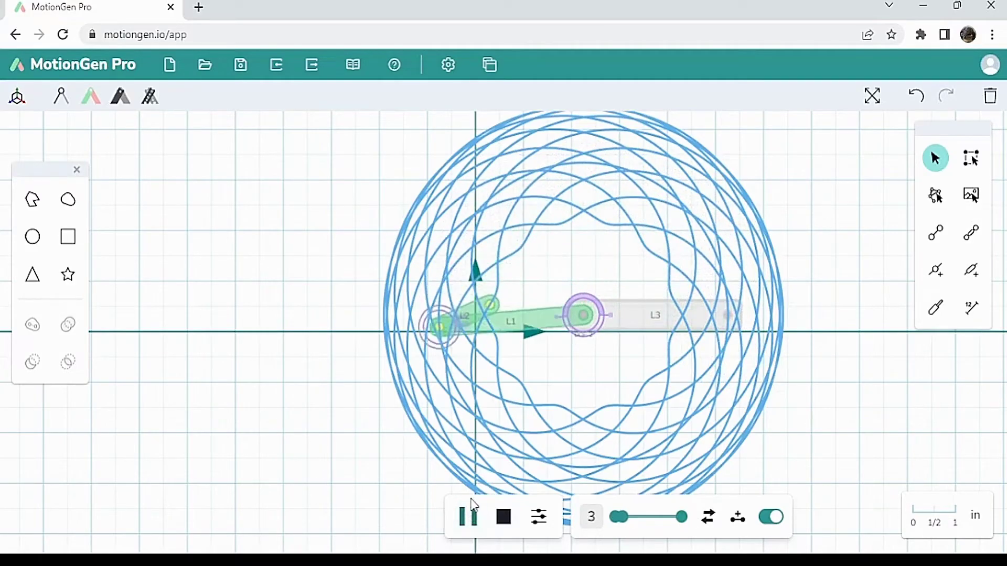
left_click(506, 518)
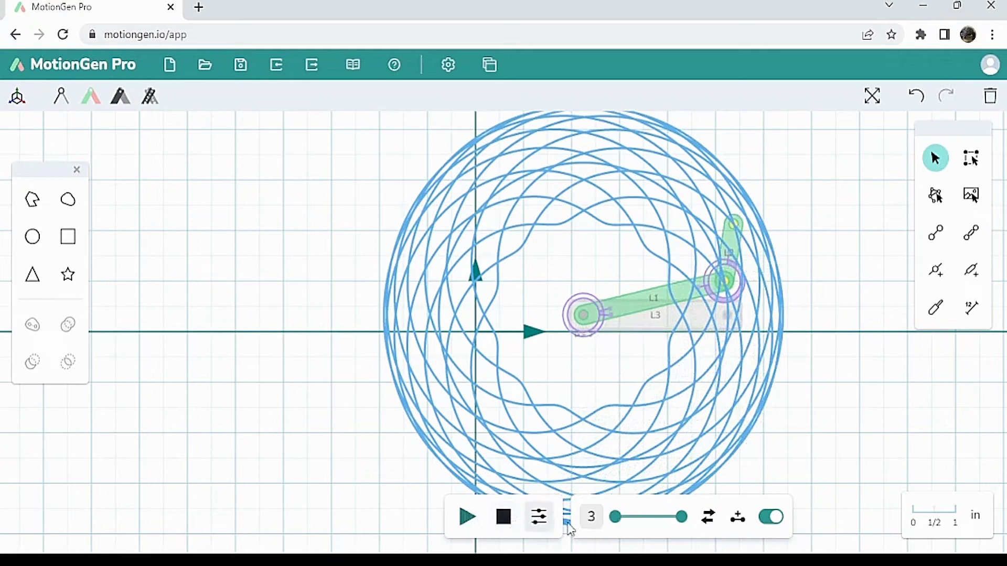